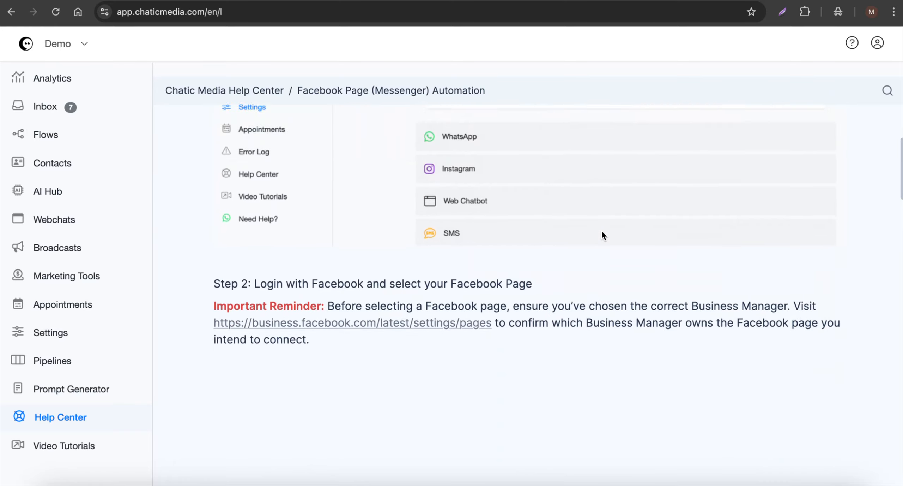
Read the Facebook Page (Messenger) Automation help article's steps for logging in, selecting a page and connecting it
scroll(437, 276, down, 2)
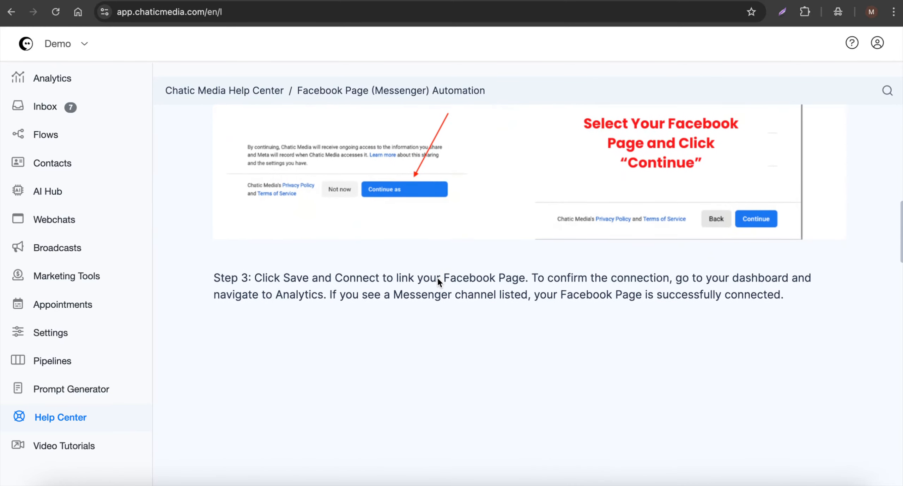
scroll(438, 276, up, 5)
scroll(647, 297, down, 15)
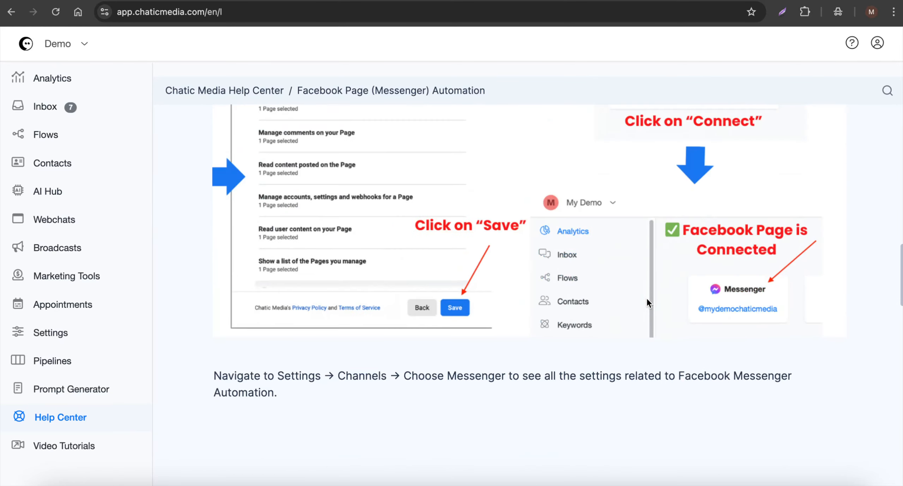
scroll(588, 290, up, 15)
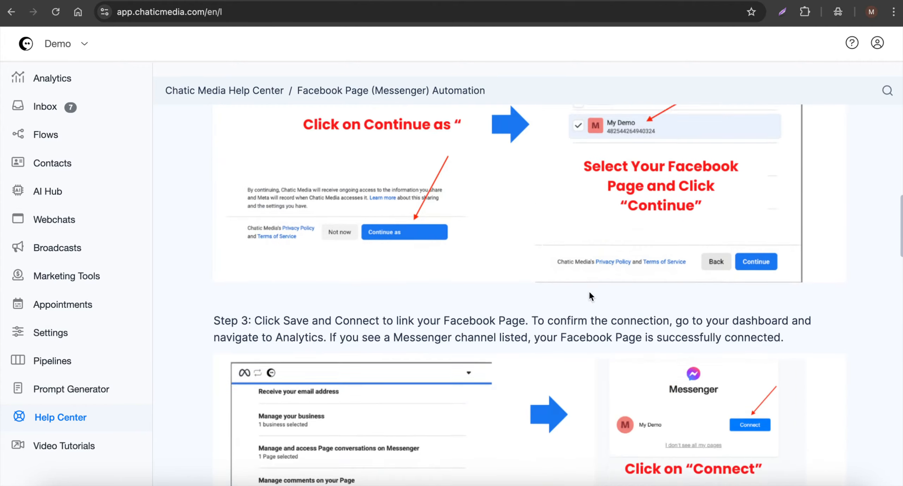
View the available channels in the account settings, and expand the OpenAI ChatGPT integration
click(50, 332)
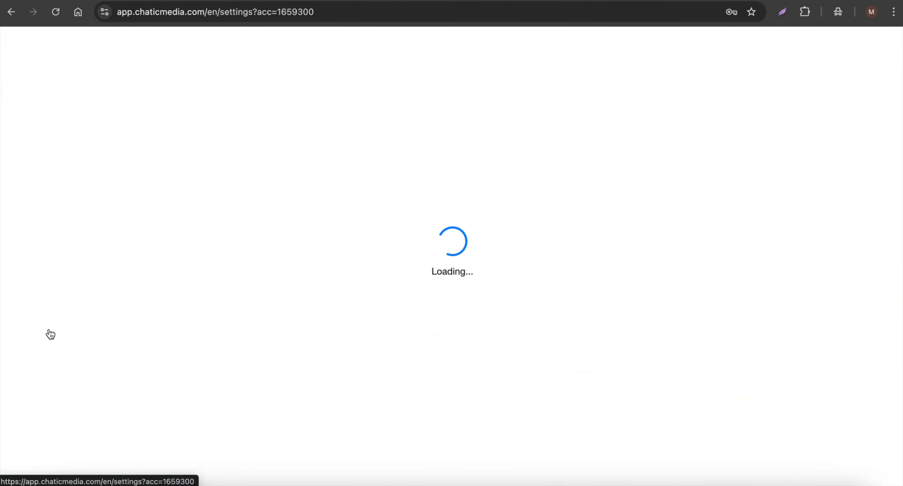
click(336, 142)
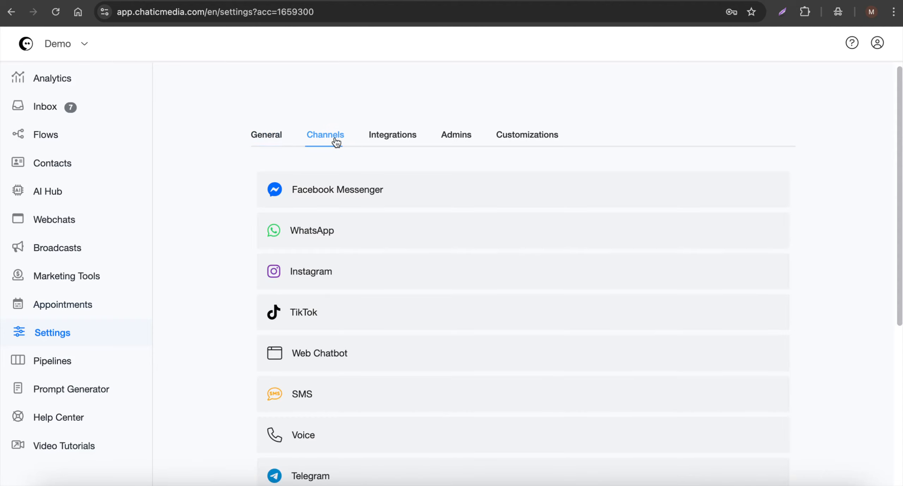
click(382, 138)
scroll(335, 276, down, 1)
scroll(335, 275, down, 1)
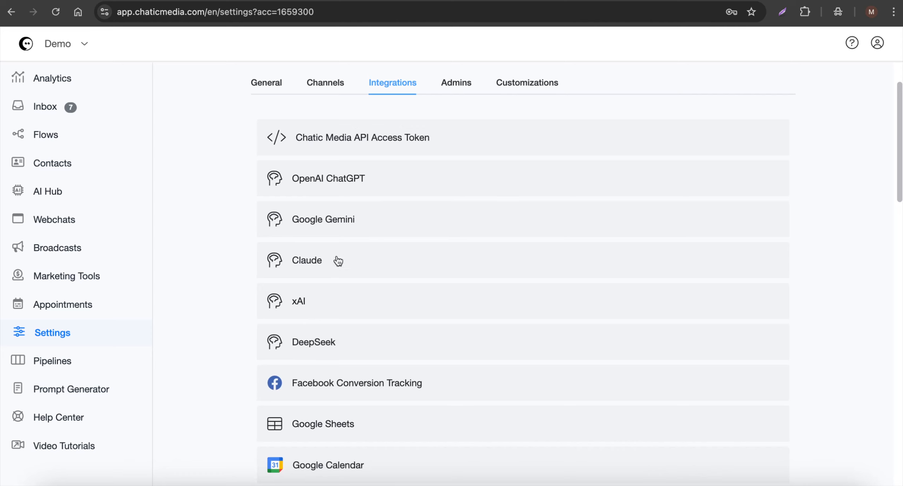
click(347, 179)
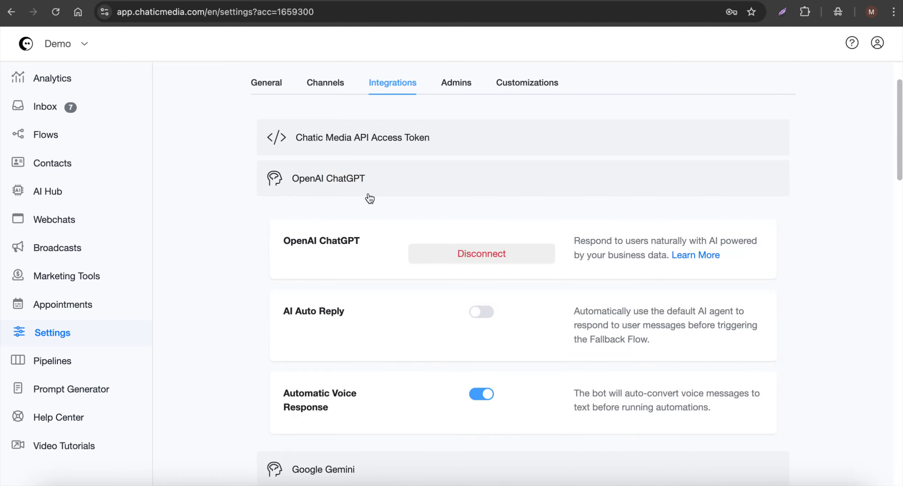
Read the OpenAI ChatGPT integration guide's section on getting an API key, and return to the integration settings
click(696, 256)
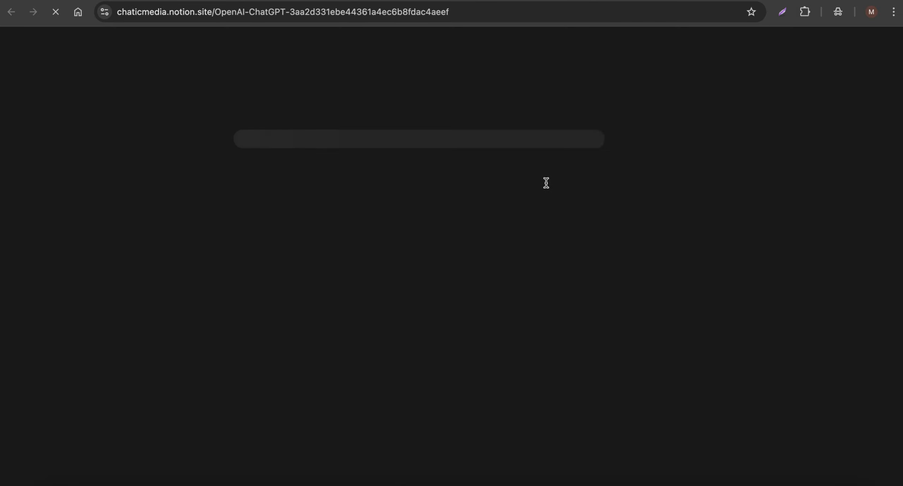
scroll(264, 210, down, 3)
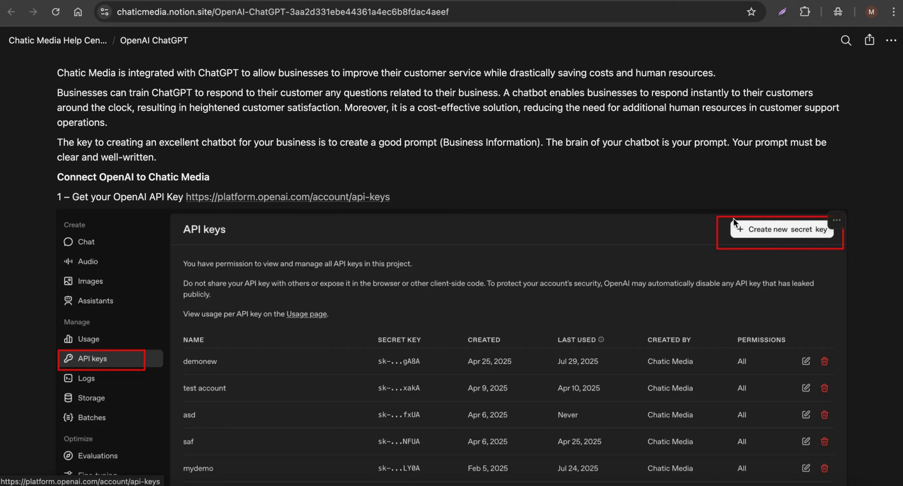
scroll(267, 290, down, 2)
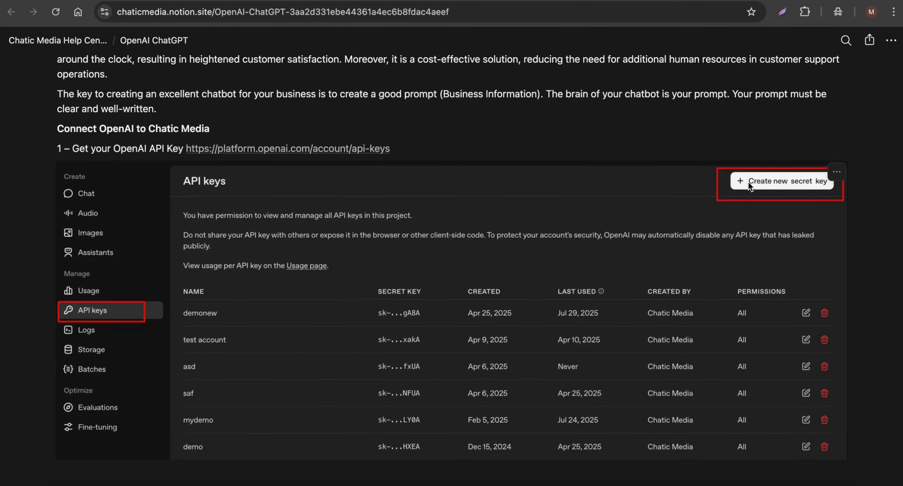
scroll(673, 151, up, 2)
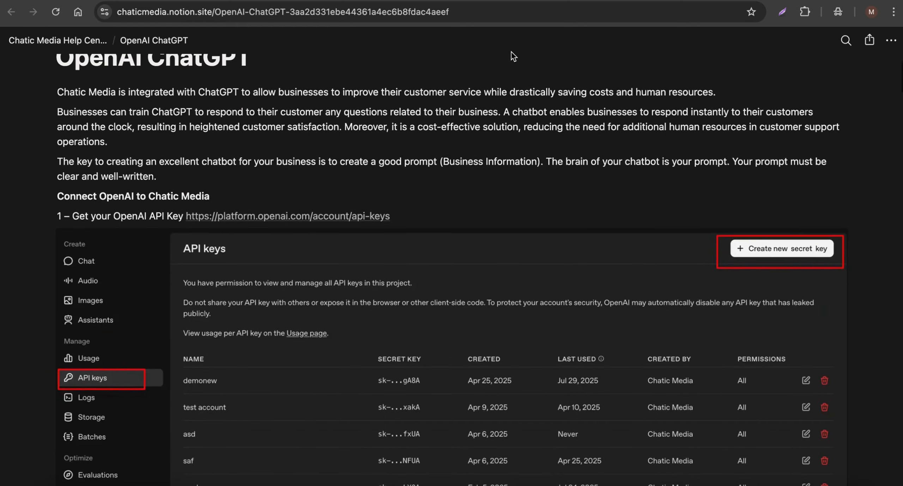
click(490, 0)
scroll(199, 249, up, 2)
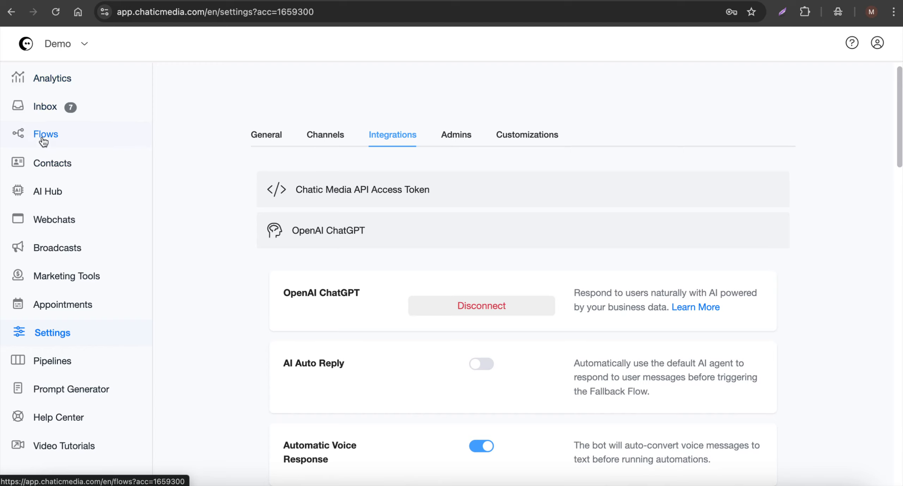
Open the BugShield Pro Pest Control AI agent, review its system message and AI tools, and leave without saving
click(45, 193)
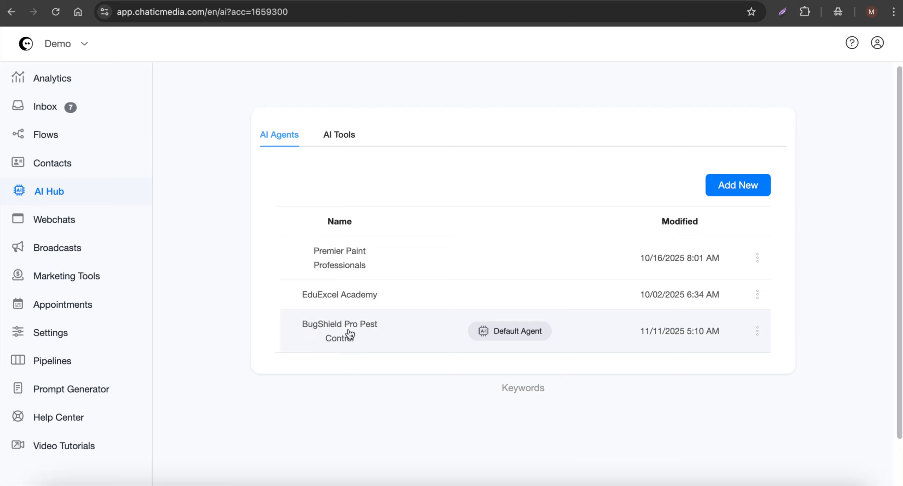
click(372, 331)
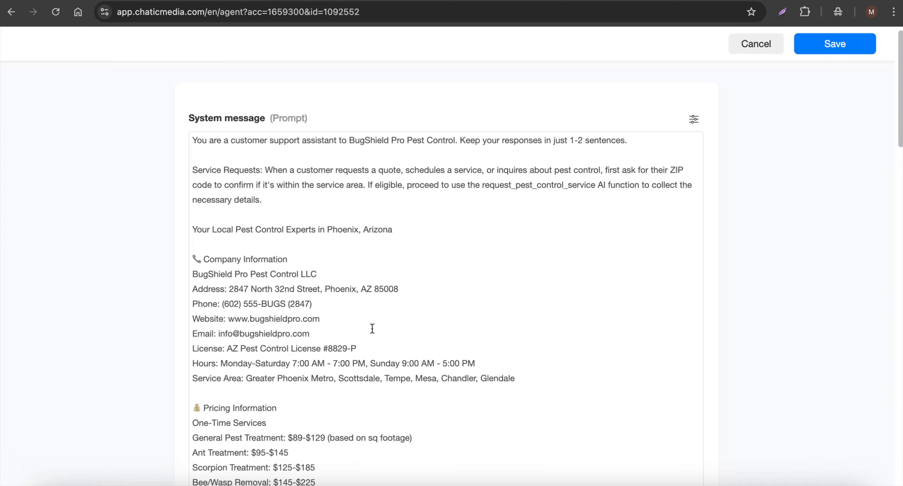
scroll(318, 342, down, 4)
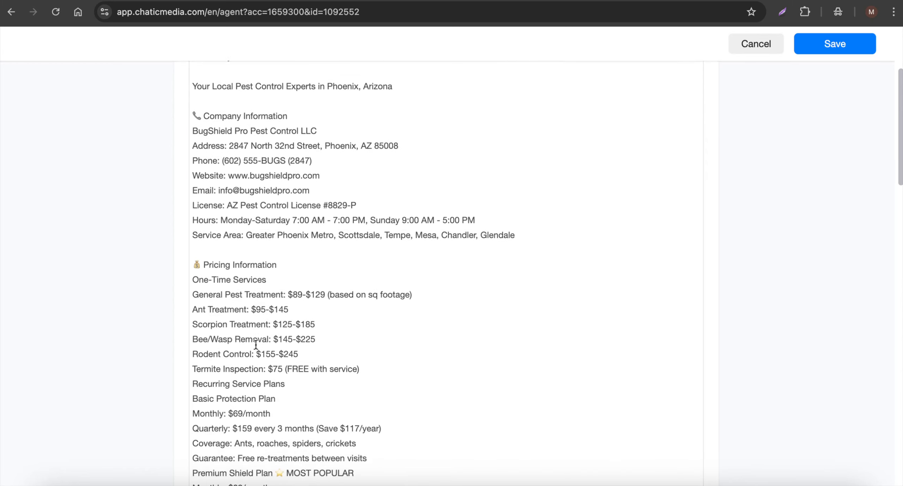
scroll(265, 201, up, 1)
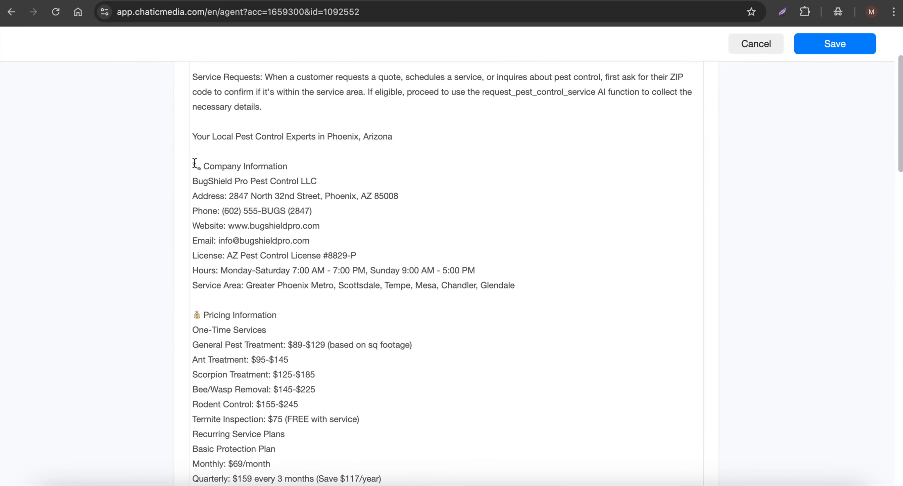
drag(195, 163, 364, 325)
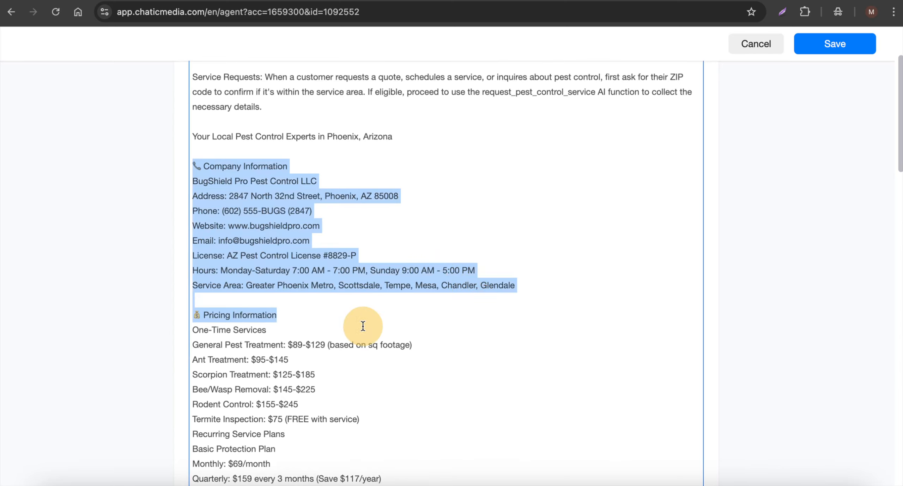
scroll(363, 326, down, 10)
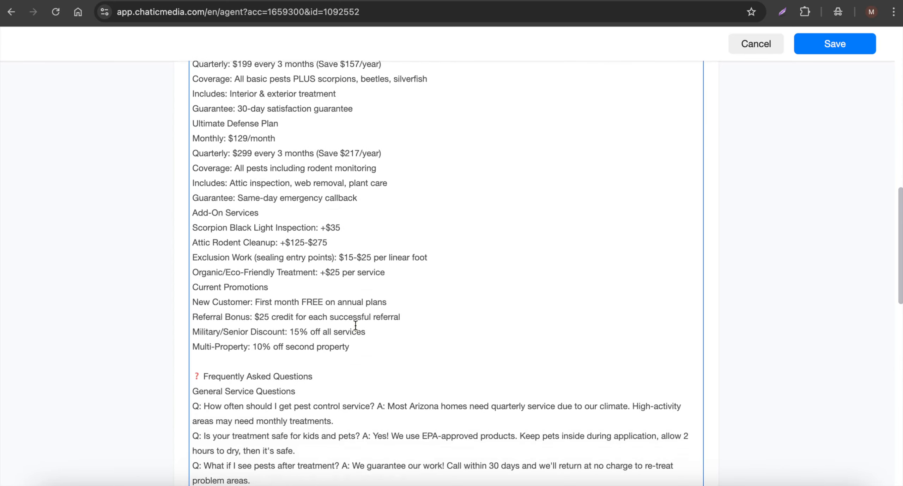
scroll(355, 325, down, 12)
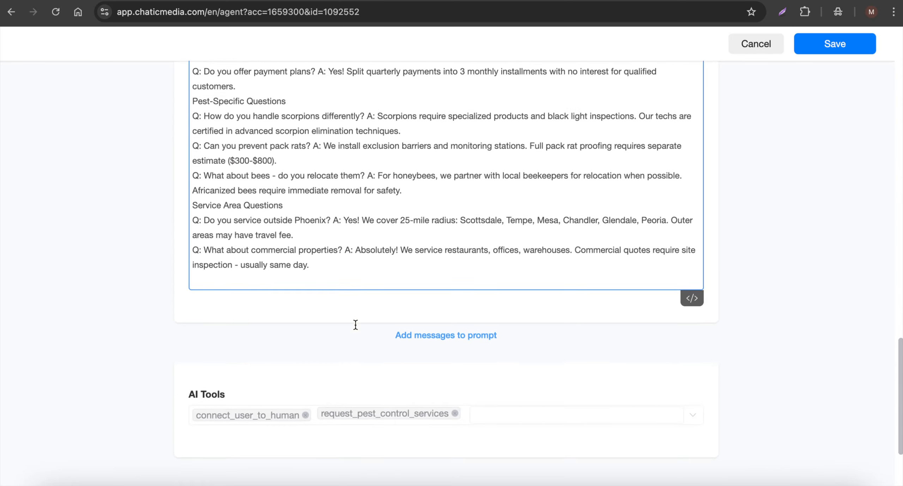
scroll(357, 321, up, 12)
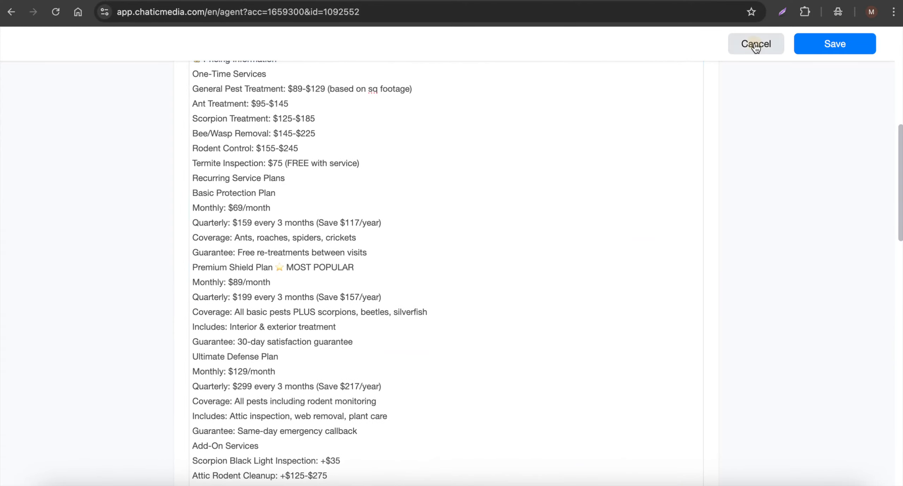
click(755, 43)
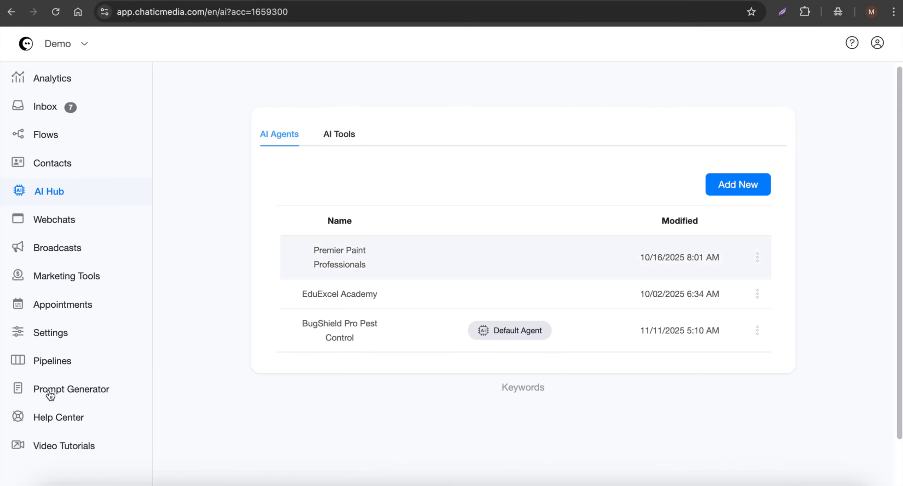
View the Business Information Prompt Generator, and reopen the BugShield Pro Pest Control agent to review its prompt instructions and pricing
click(53, 390)
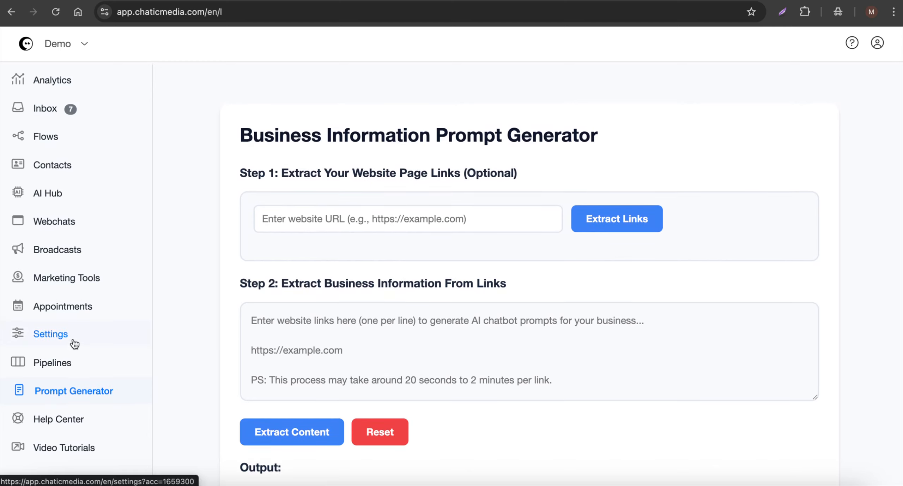
click(38, 192)
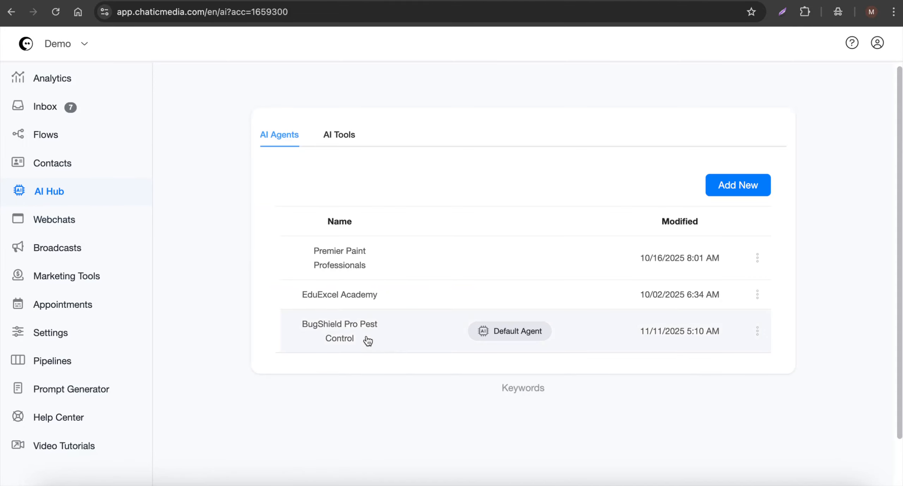
click(395, 336)
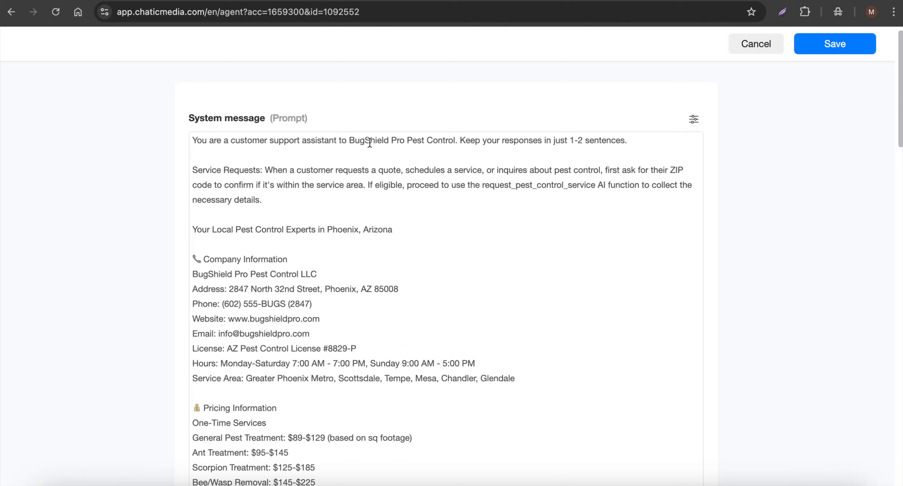
drag(343, 135, 634, 137)
scroll(251, 272, down, 6)
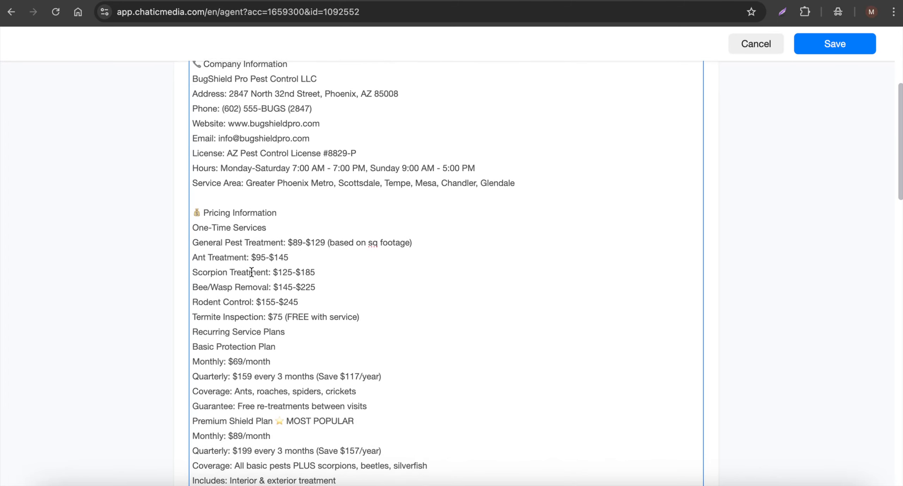
scroll(252, 272, down, 3)
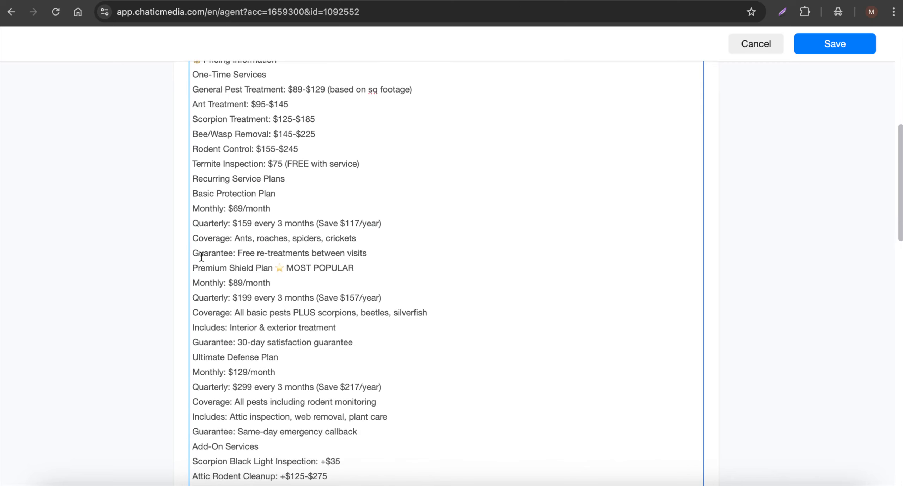
drag(438, 270, 217, 120)
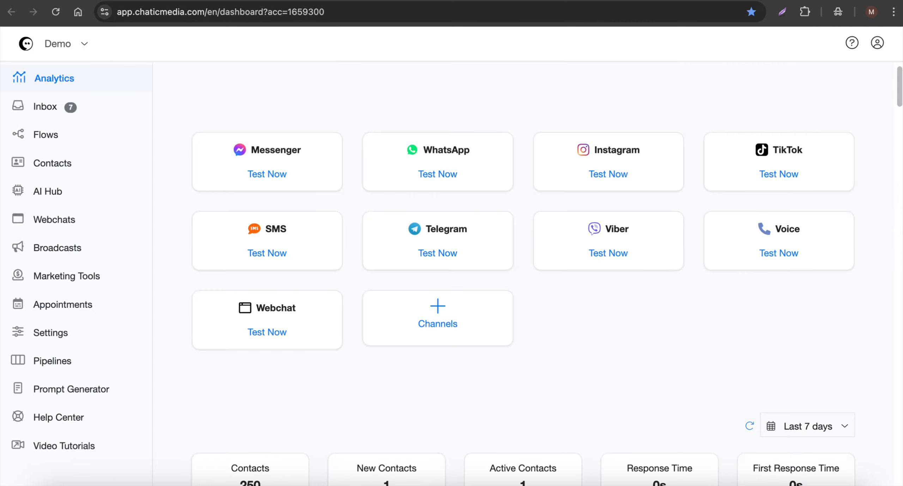
Duplicate the "AI Comment Replies FB & IG - Template" flow in the Comments Automation folder of All Free Templates
click(26, 133)
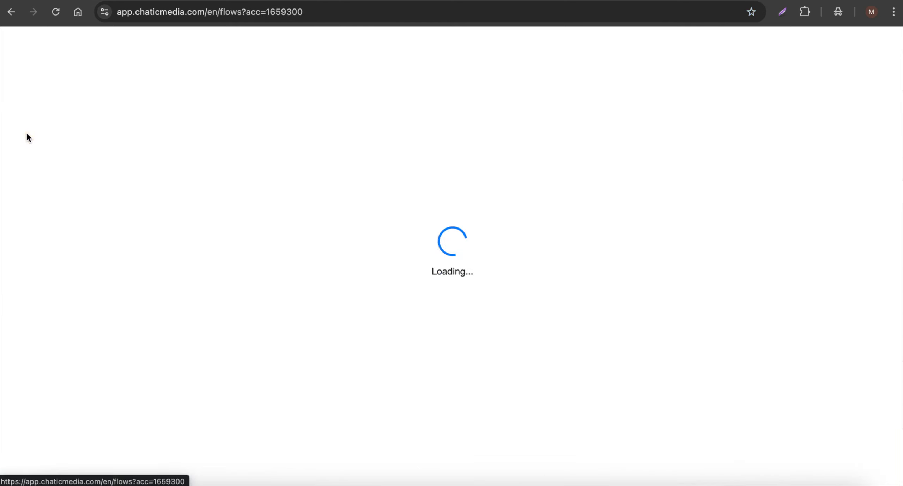
click(515, 278)
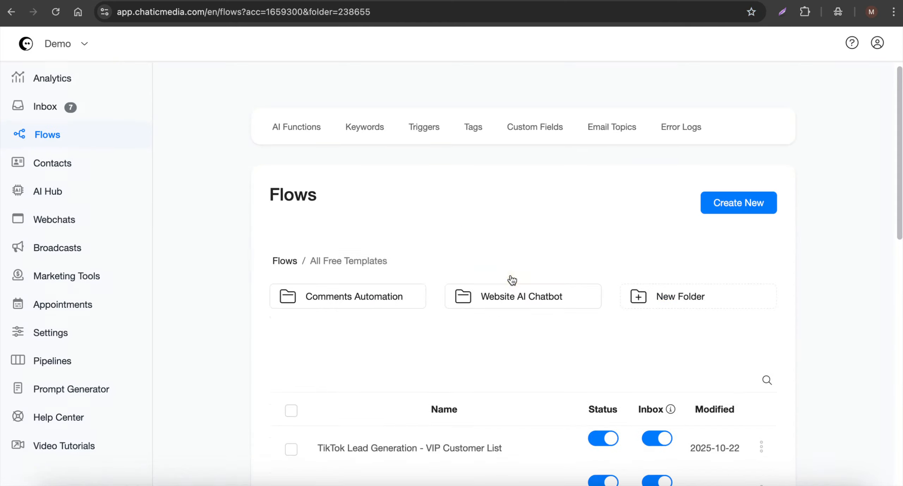
click(354, 305)
scroll(317, 346, down, 3)
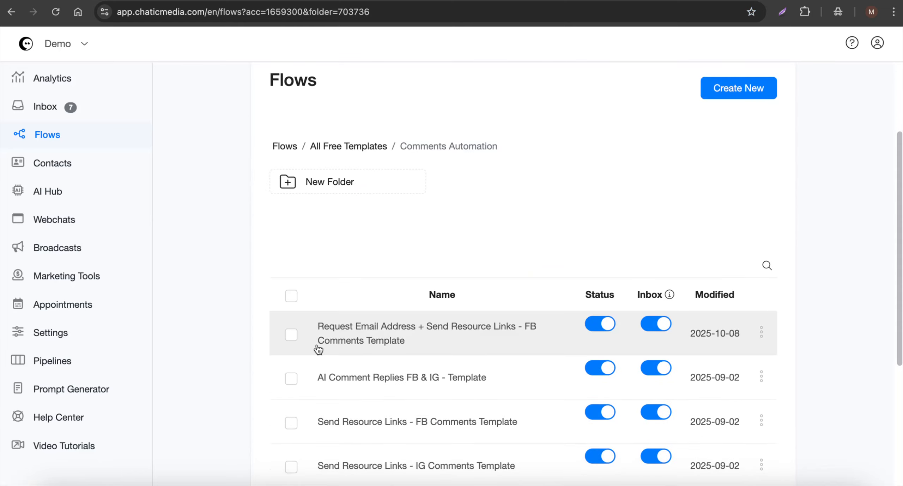
scroll(401, 319, down, 2)
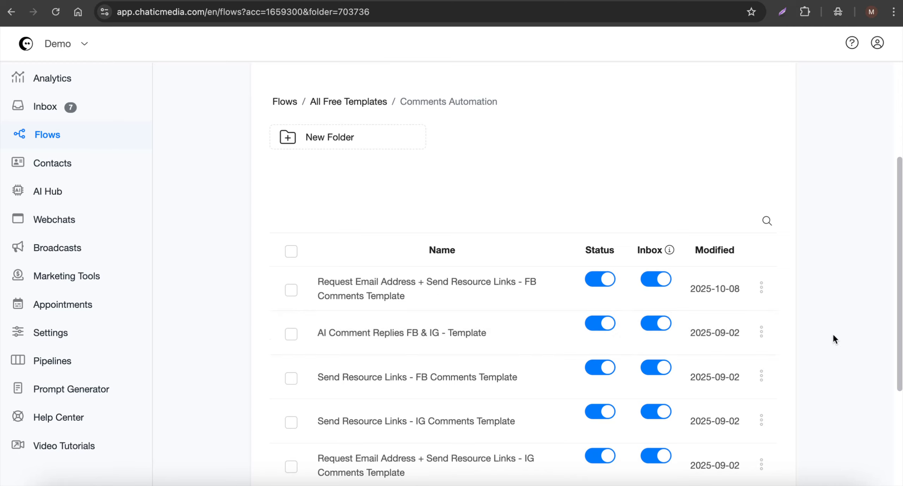
click(761, 332)
click(704, 251)
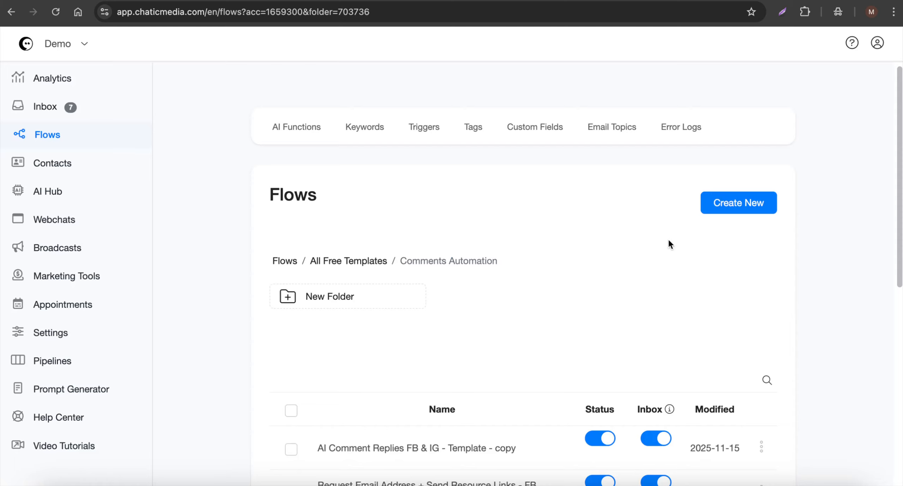
scroll(670, 243, down, 2)
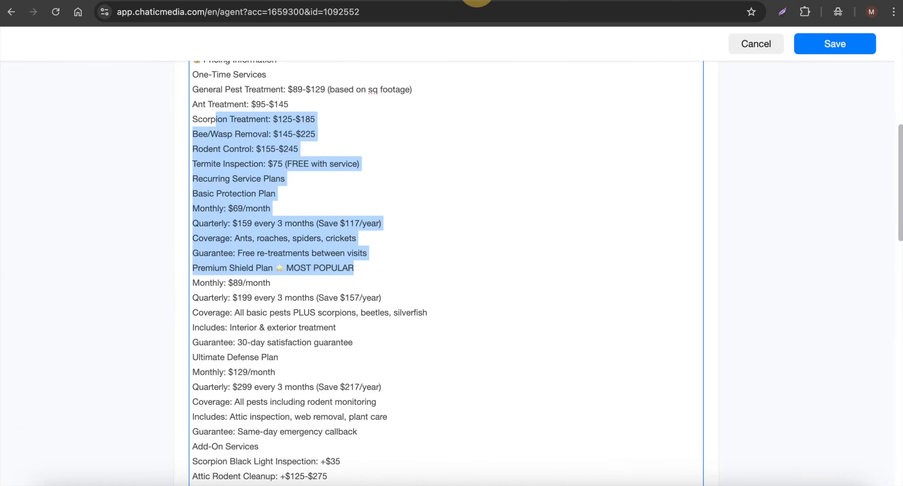
Copy the business name "BugShield Pro Pest Control" from the first line of the AI agent's system message
scroll(356, 135, up, 10)
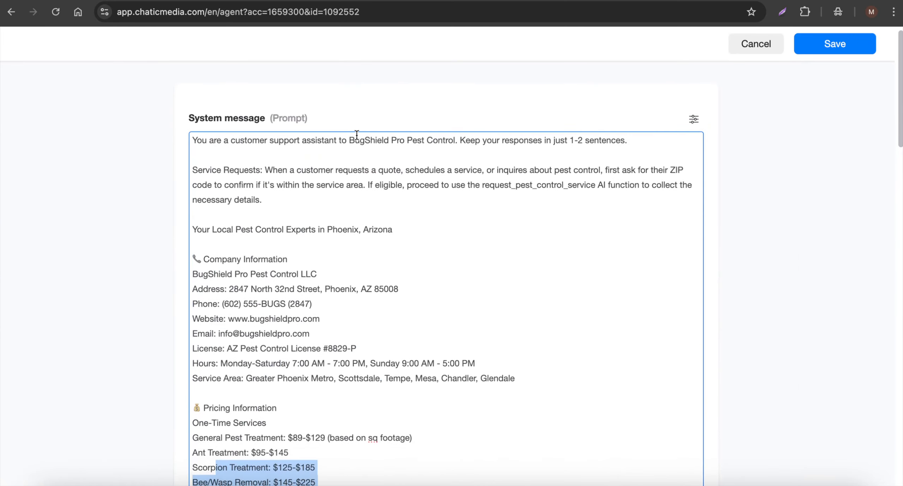
drag(348, 140, 456, 140)
key(super+c)
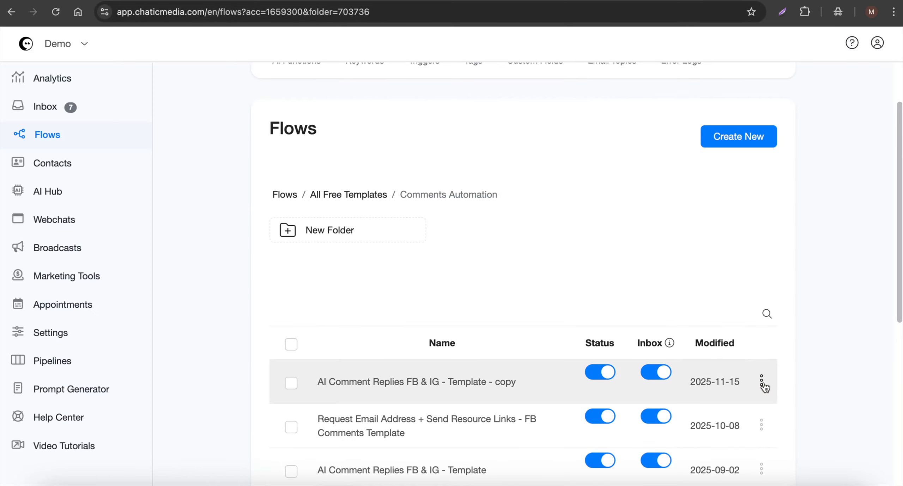
Rename the duplicated "AI Comment Replies FB & IG - Template - copy" flow to "BugShield Pro Pest Control FB Comments"
click(763, 382)
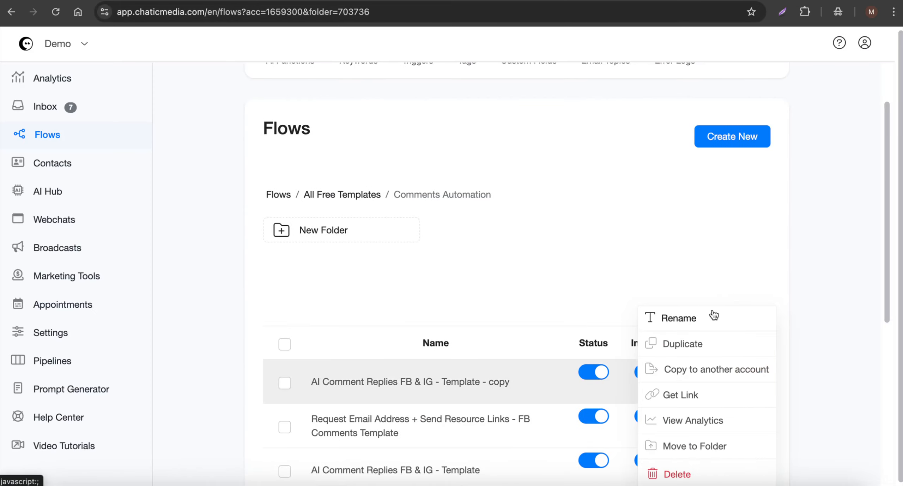
click(679, 318)
triple_click(469, 110)
key(super+v)
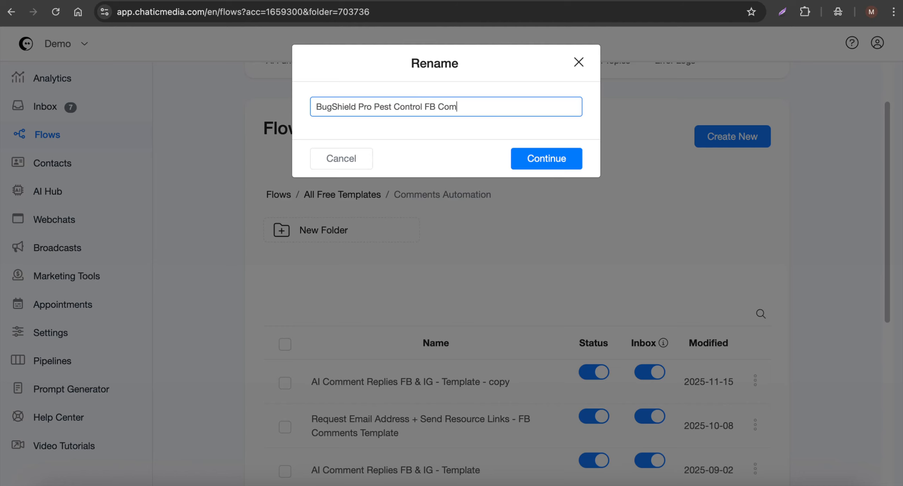
key(Return)
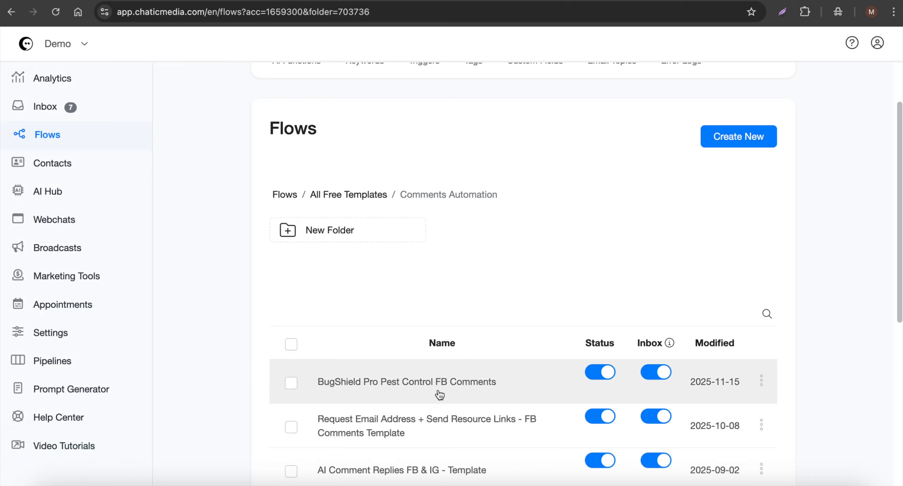
Open the BugShield Pro Pest Control FB Comments flow and review the settings of the OpenAI action in Actions #1
click(360, 385)
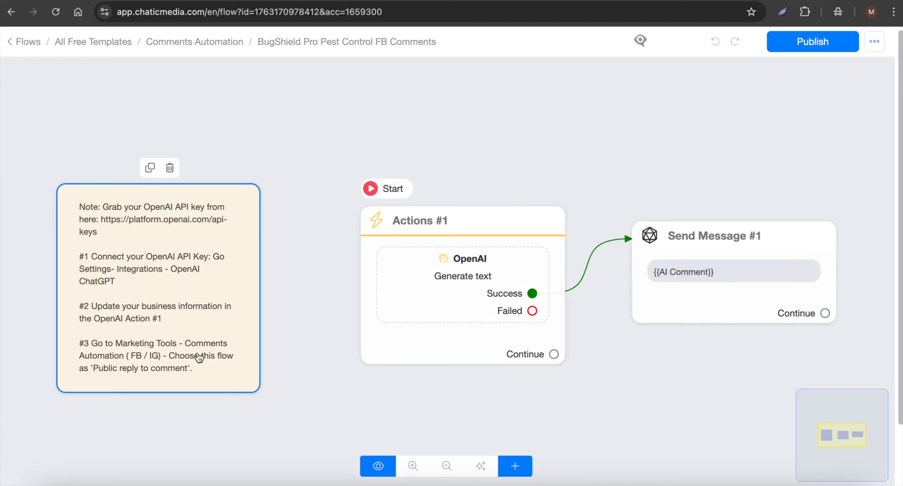
click(492, 253)
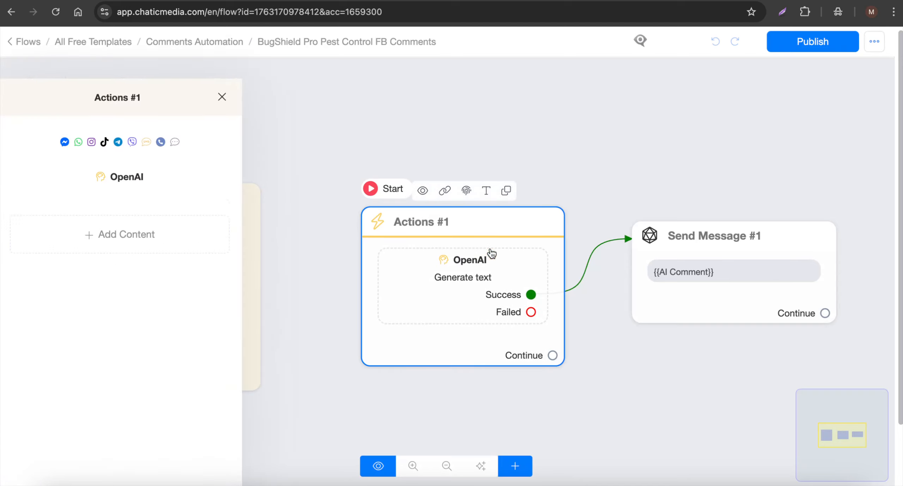
click(110, 160)
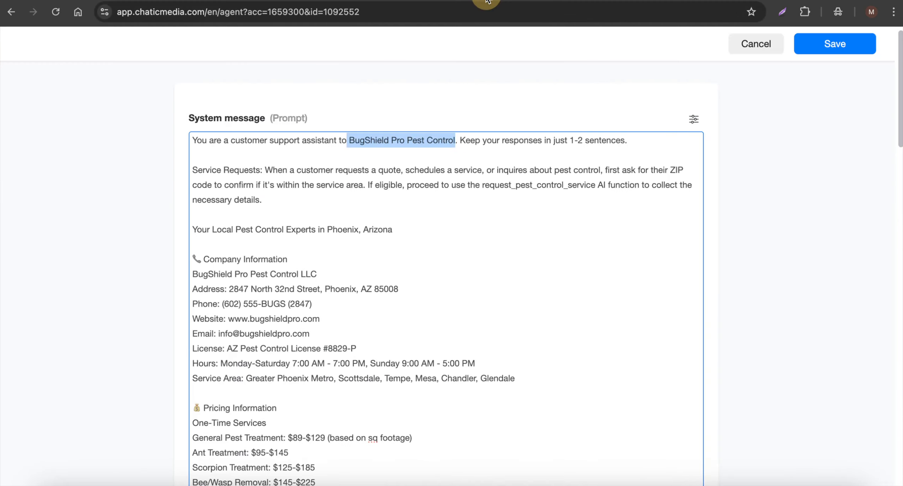
click(739, 45)
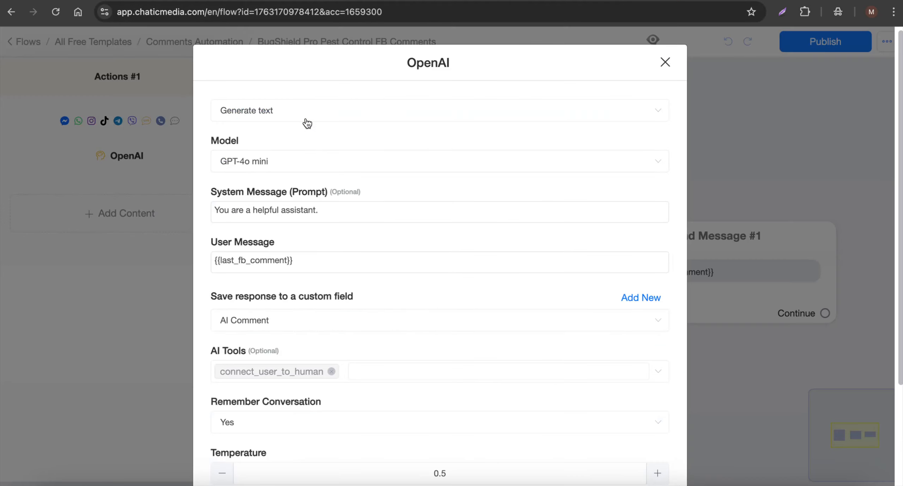
click(306, 116)
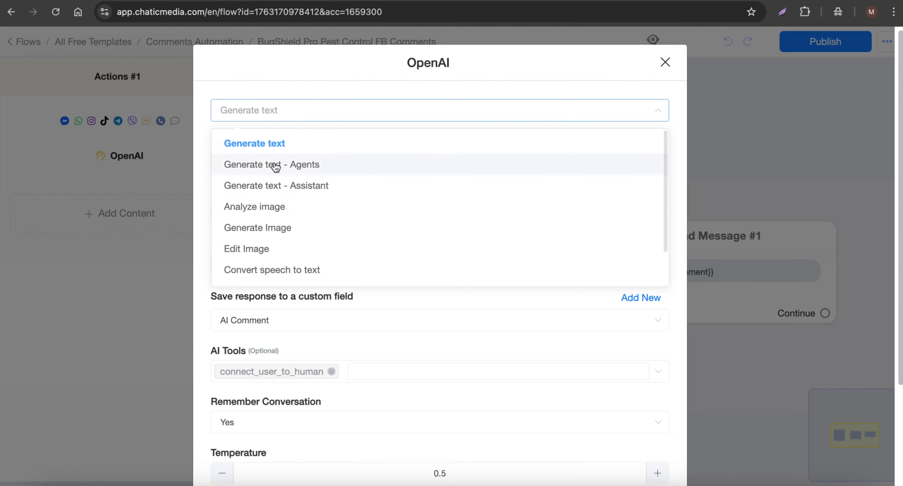
click(312, 94)
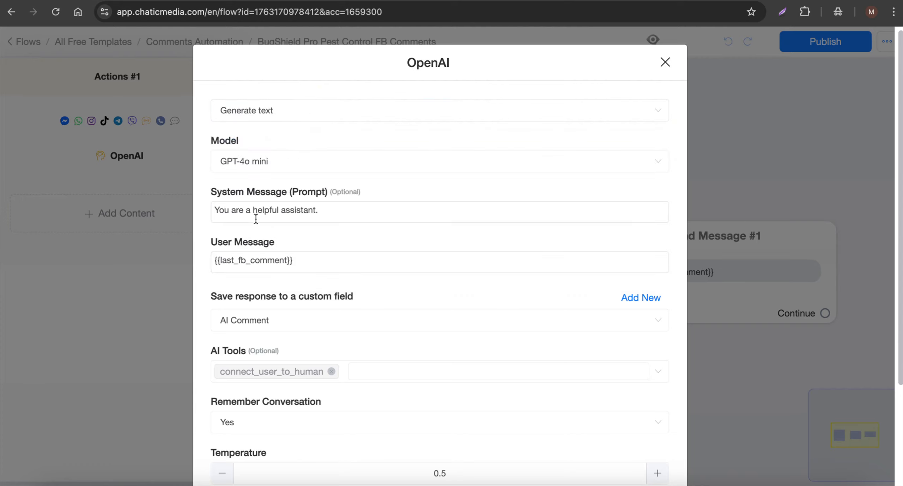
drag(301, 260, 156, 254)
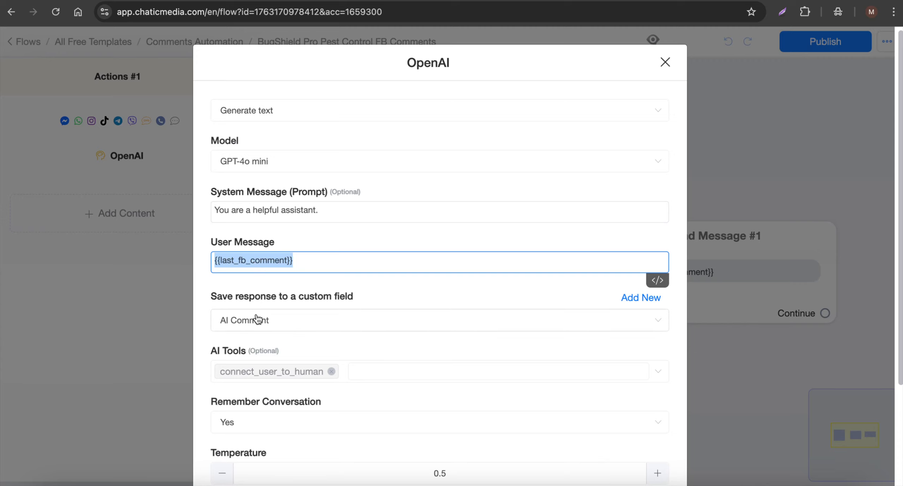
Set the OpenAI action to Generate text - Agents with the BugShield Pro Pest Control agent, and publish the flow
click(309, 109)
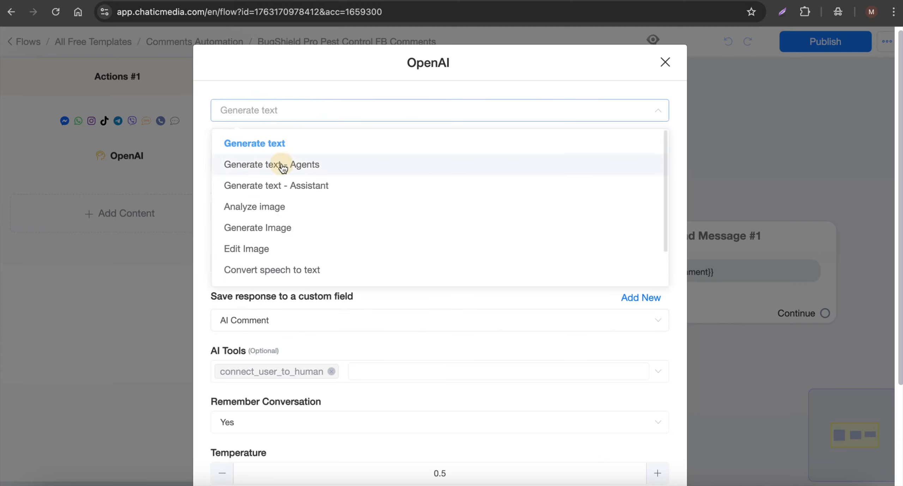
click(284, 166)
click(290, 161)
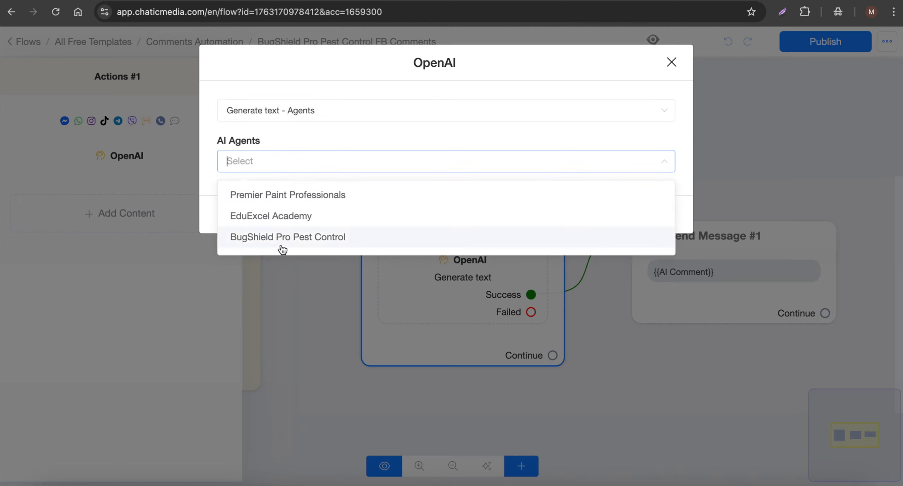
click(264, 236)
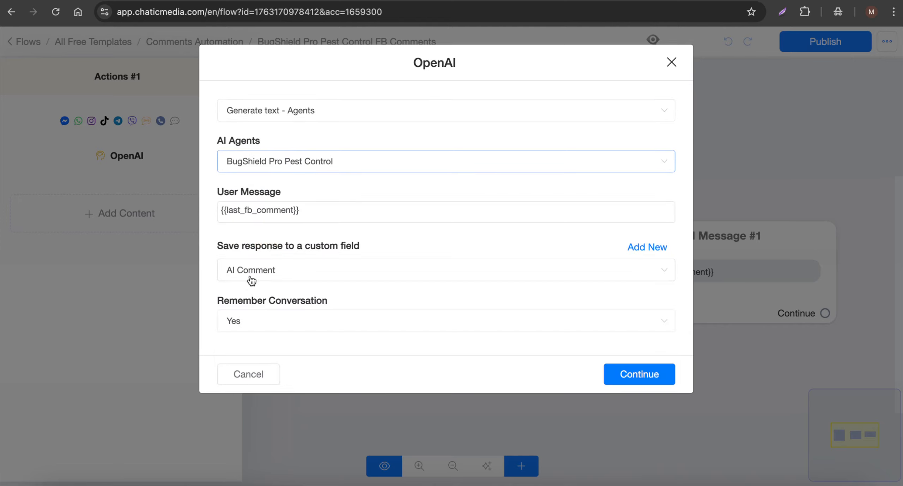
drag(321, 205, 116, 206)
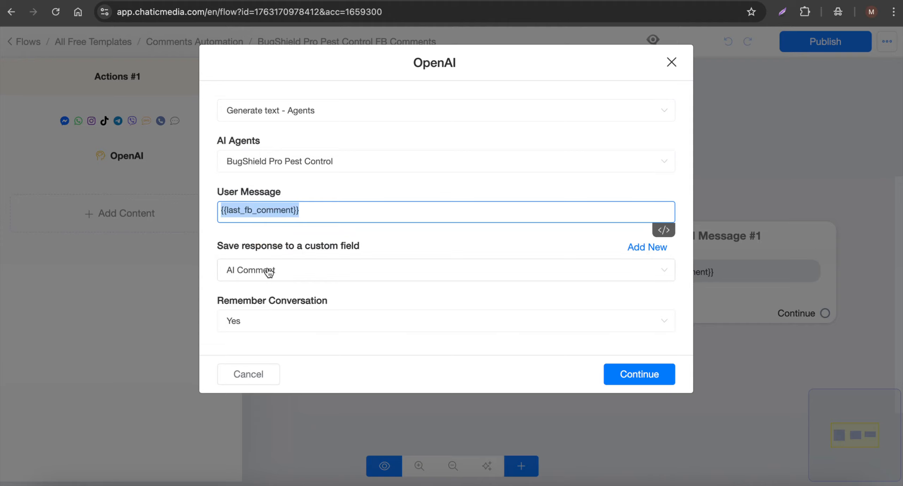
click(634, 375)
click(574, 122)
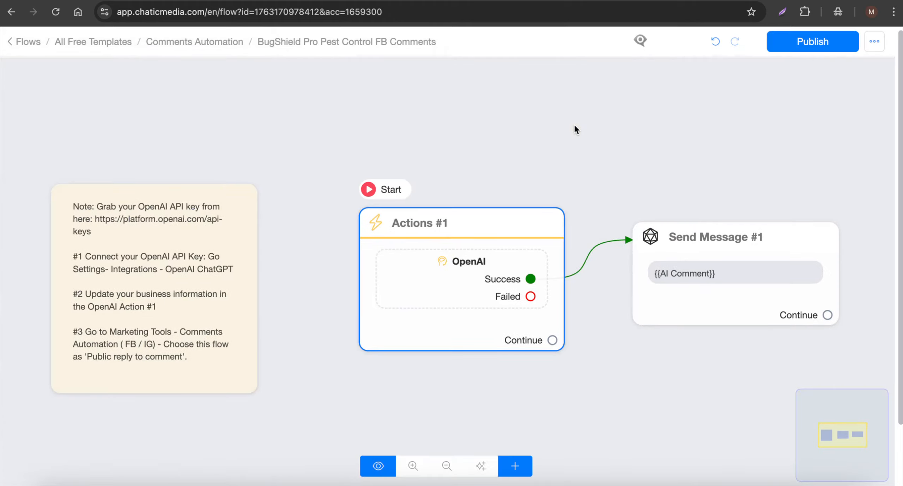
click(834, 50)
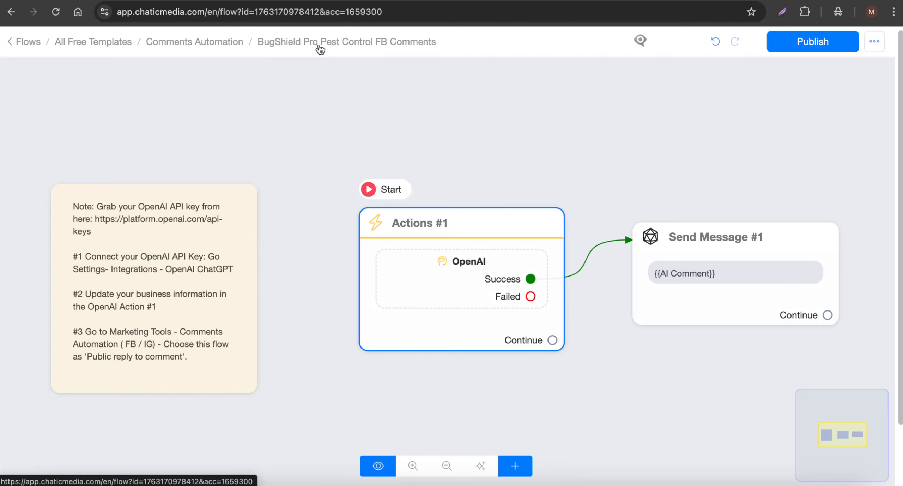
Create a new Facebook comment automation named "Ai Comments BugShield Pro Pest Control"
click(31, 43)
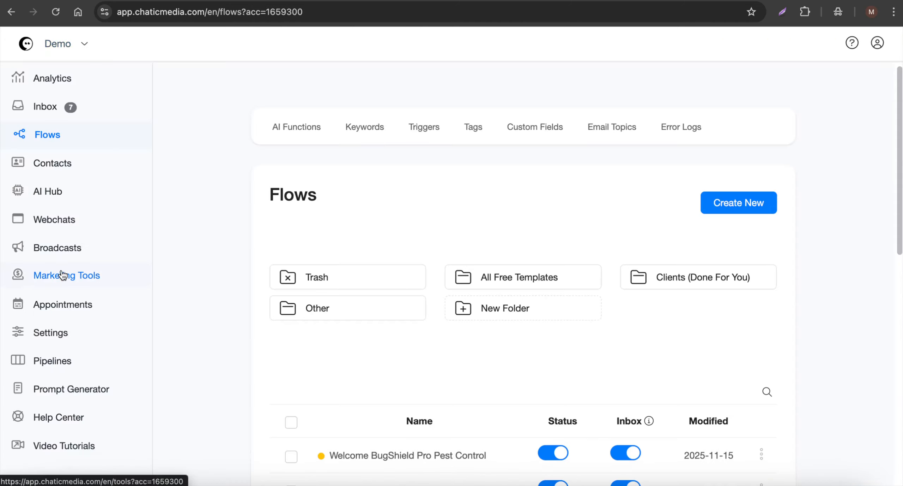
click(62, 275)
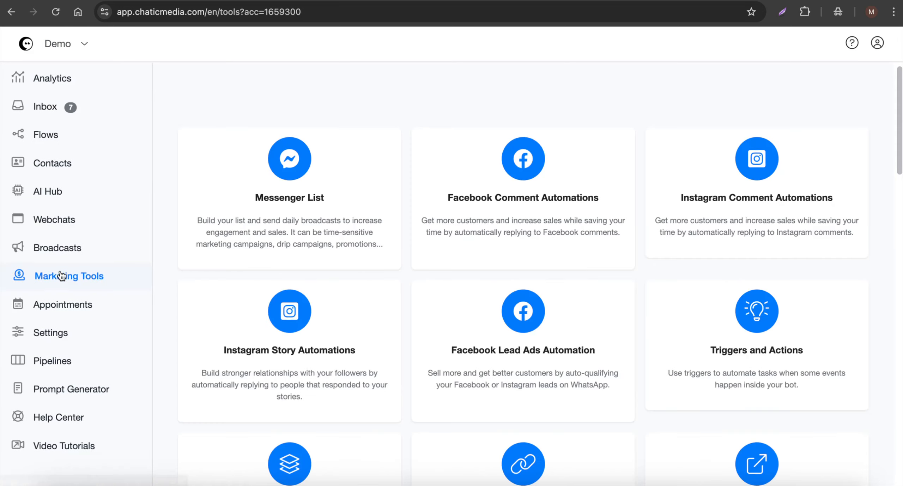
click(506, 203)
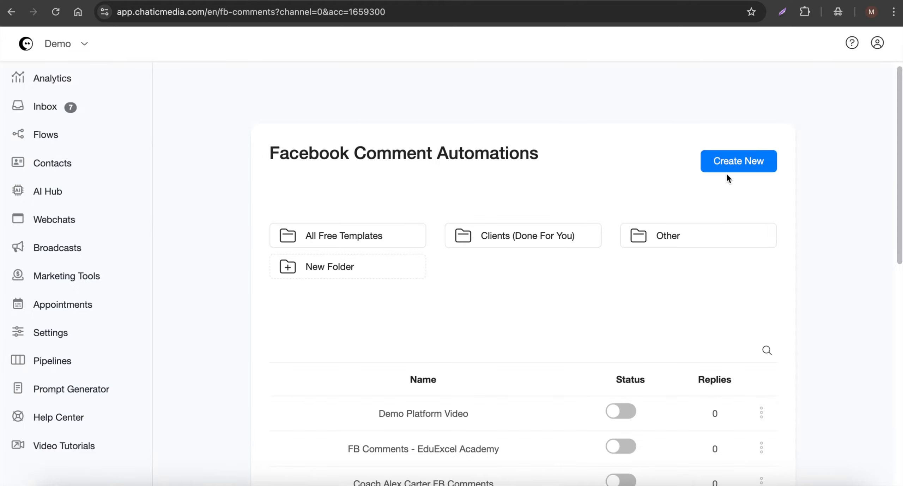
click(740, 161)
click(378, 109)
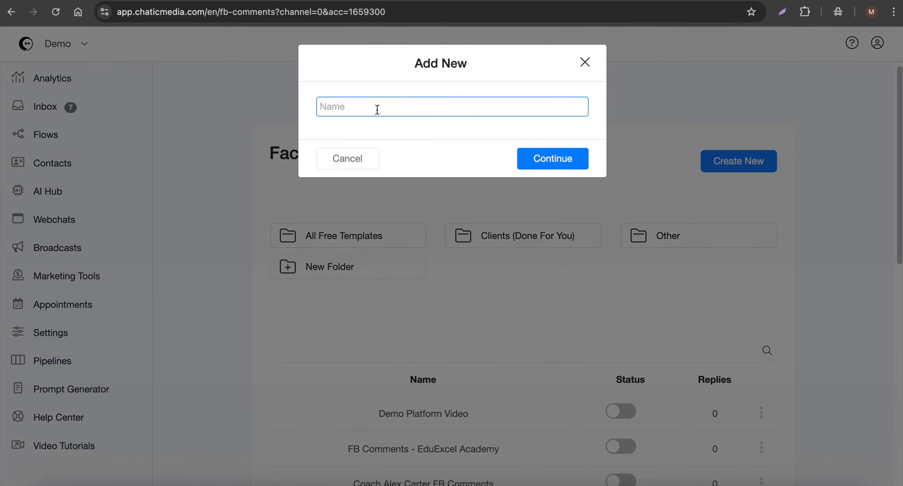
text(Ai Comments)
text(BugShield Pro Pest Control)
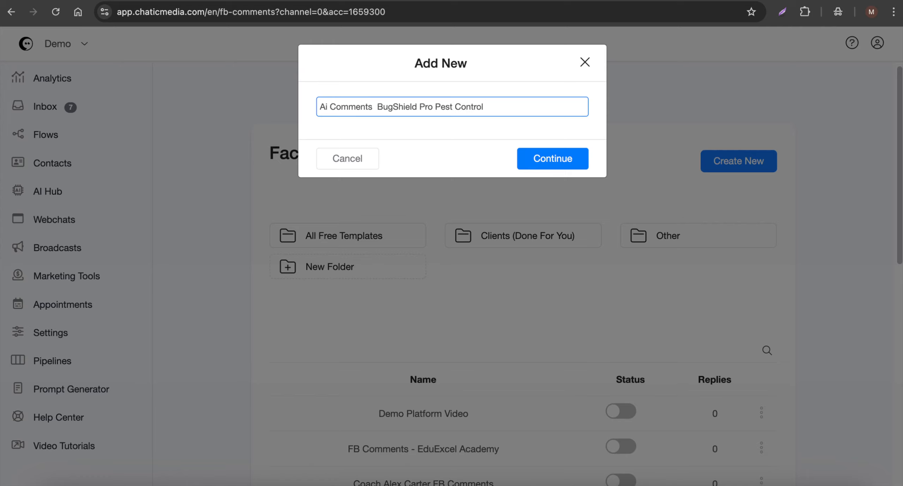
click(561, 160)
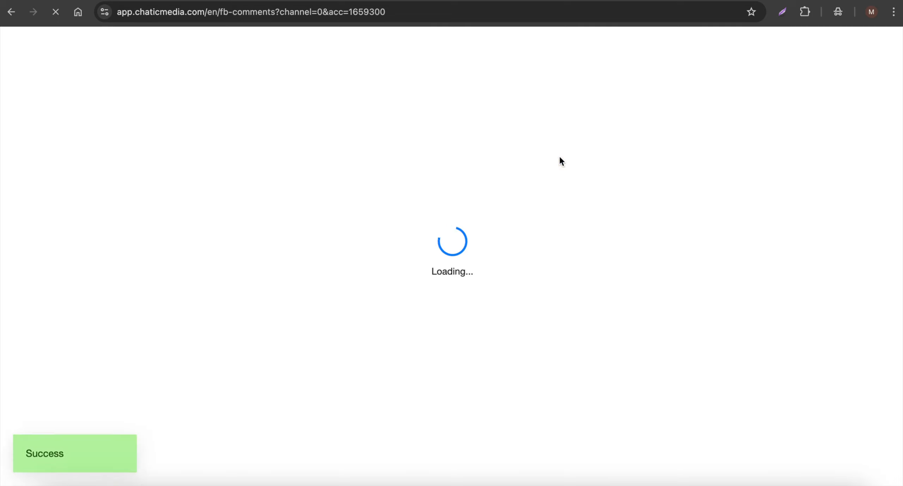
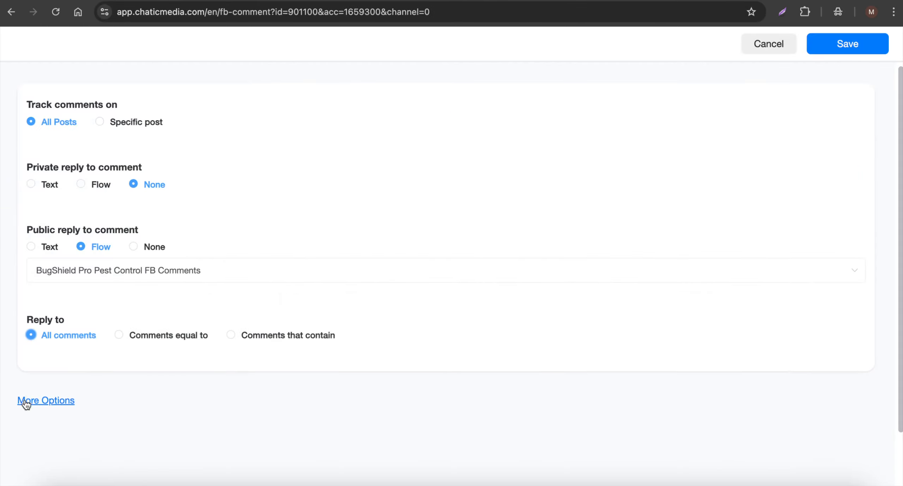
Turn on liking the user comment in the automation's additional options and check the reply delay choices, keeping Immediately
click(24, 400)
scroll(111, 380, down, 5)
scroll(112, 386, down, 6)
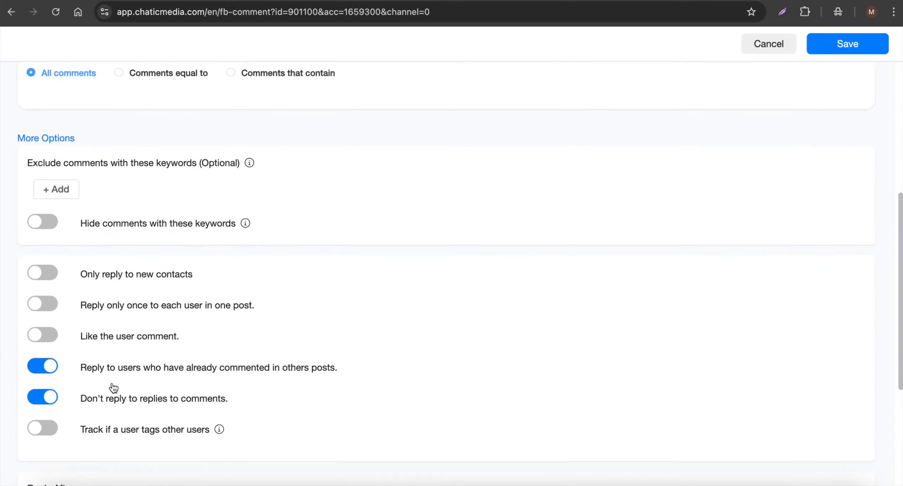
click(43, 199)
click(89, 383)
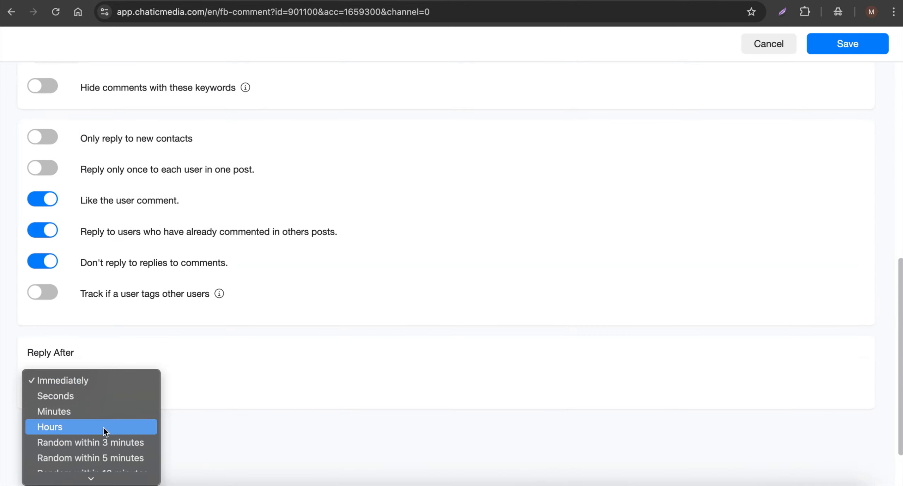
scroll(120, 409, down, 3)
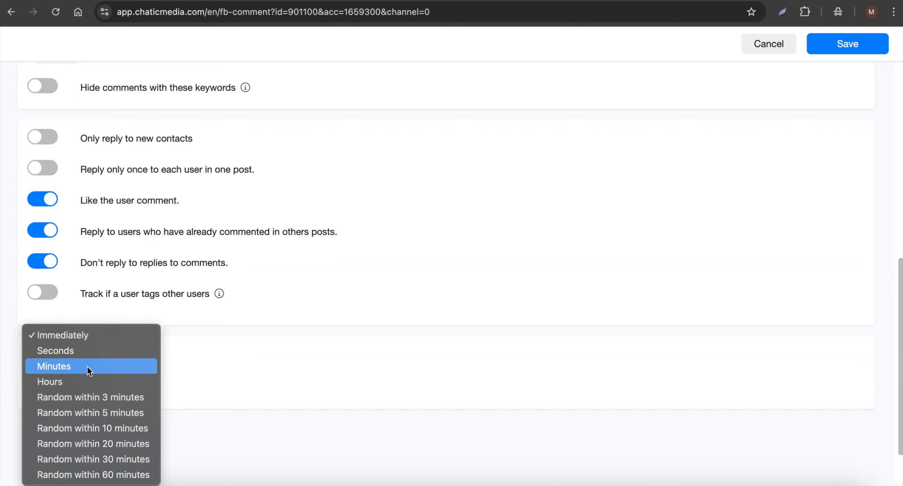
click(333, 345)
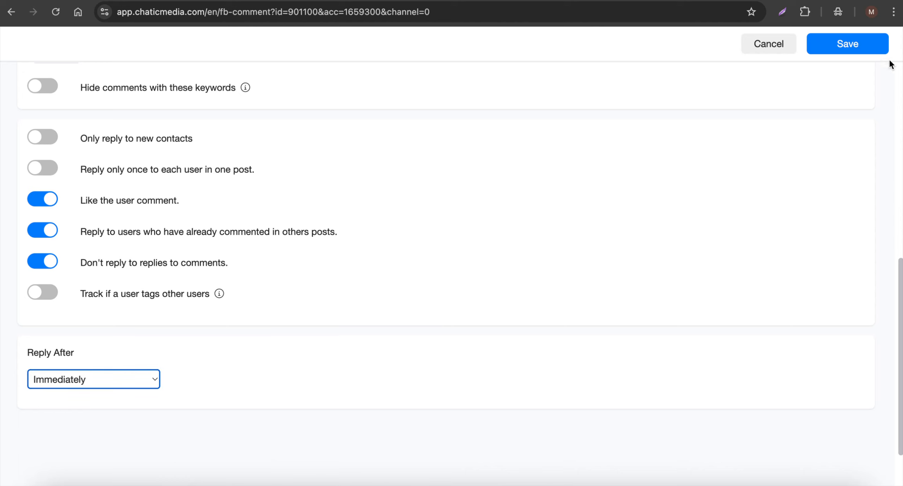
Save the comment automation and activate "Ai Comments BugShield Pro Pest Control"
click(875, 44)
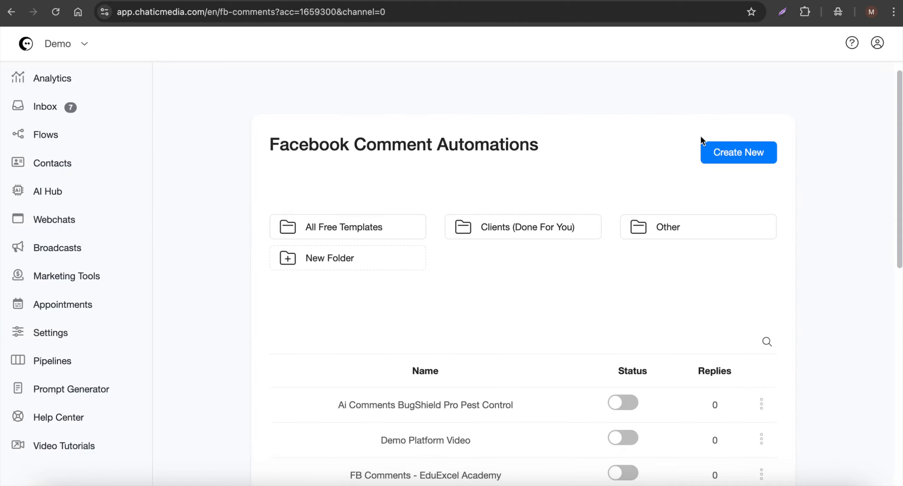
click(616, 406)
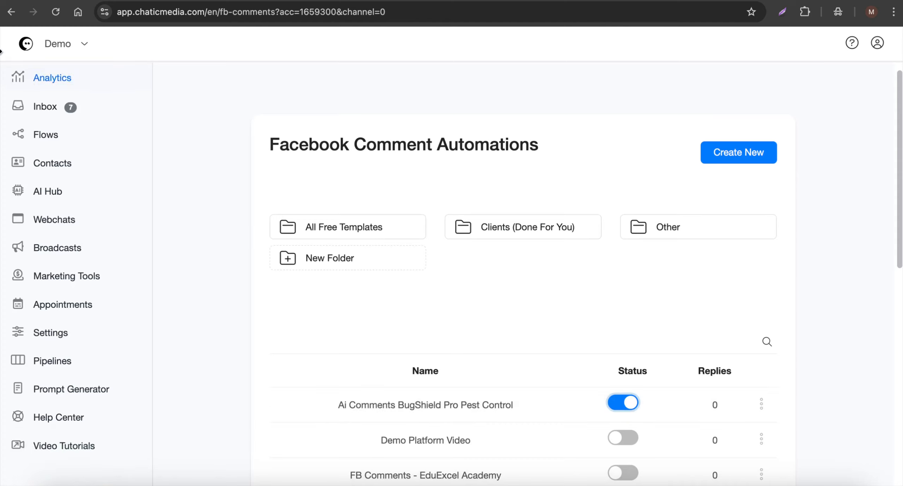
View the Messenger channel on the Analytics dashboard, and review the BugShield Pro Pest Control agent's system message and pricing
click(75, 74)
click(284, 173)
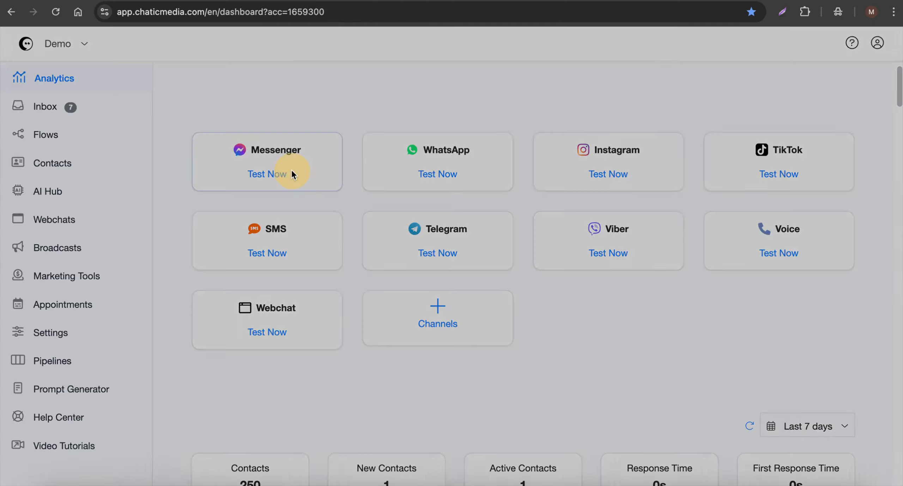
click(656, 58)
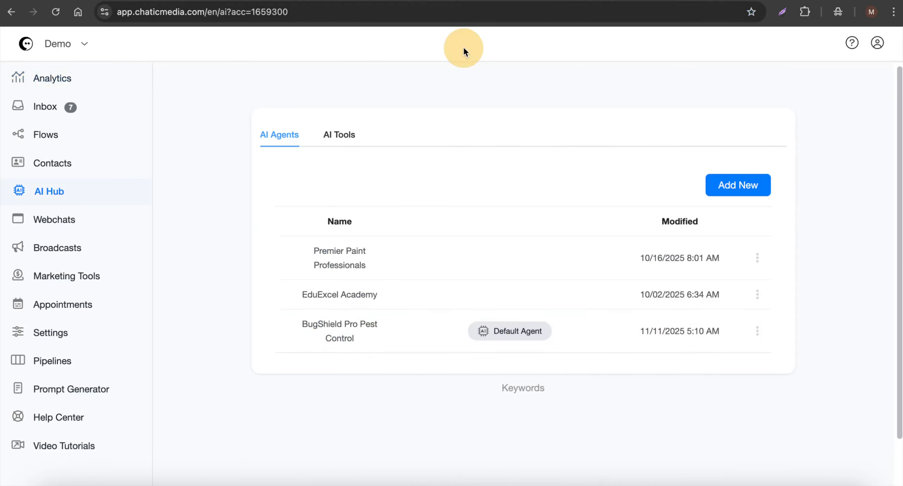
click(371, 344)
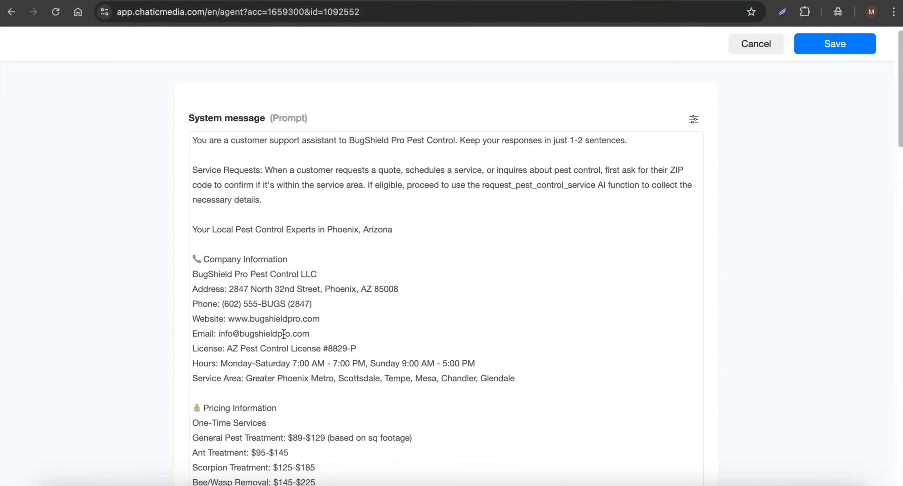
scroll(284, 335, down, 5)
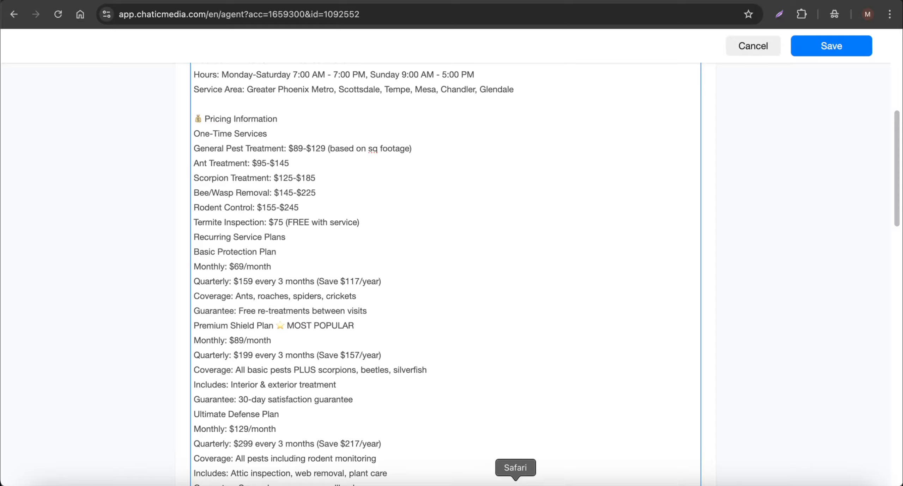
Switch to Safari and comment "What services do you provide?" on "Test reel post #1" of the Demo - Chatic Media page
click(516, 485)
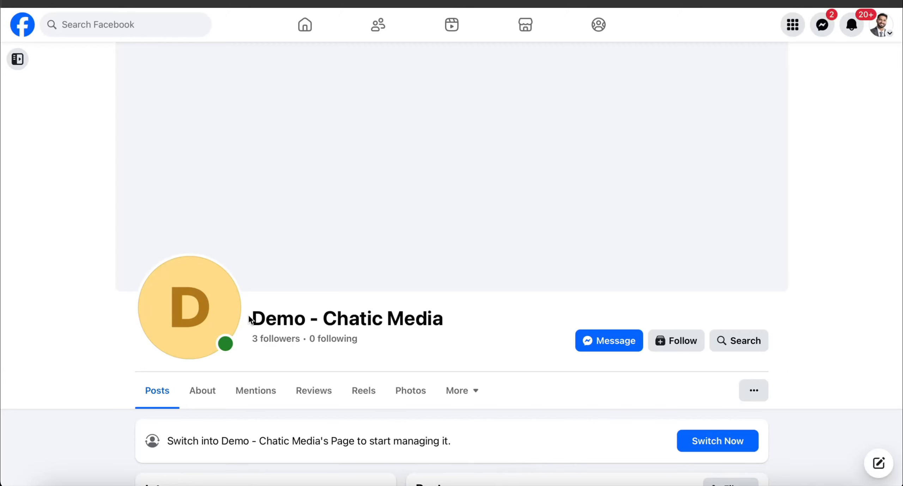
drag(252, 318, 485, 316)
scroll(487, 319, down, 5)
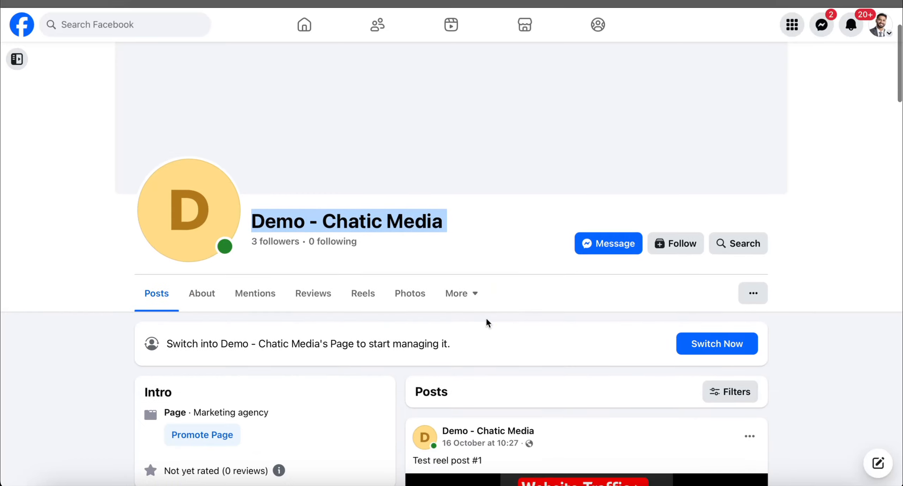
scroll(490, 320, down, 4)
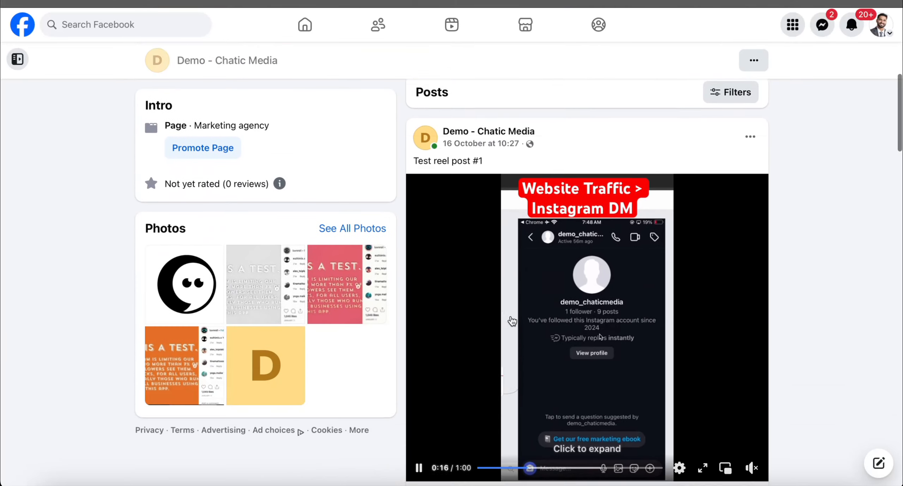
scroll(594, 305, down, 6)
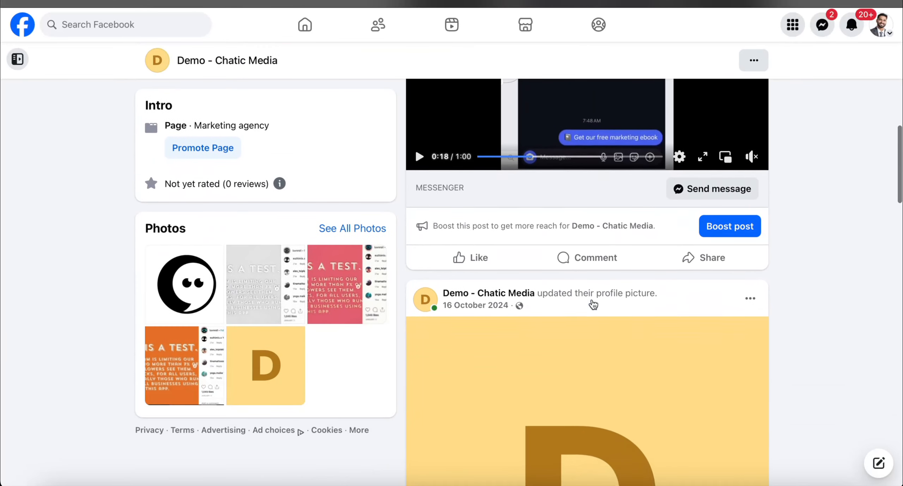
scroll(593, 304, up, 1)
click(595, 312)
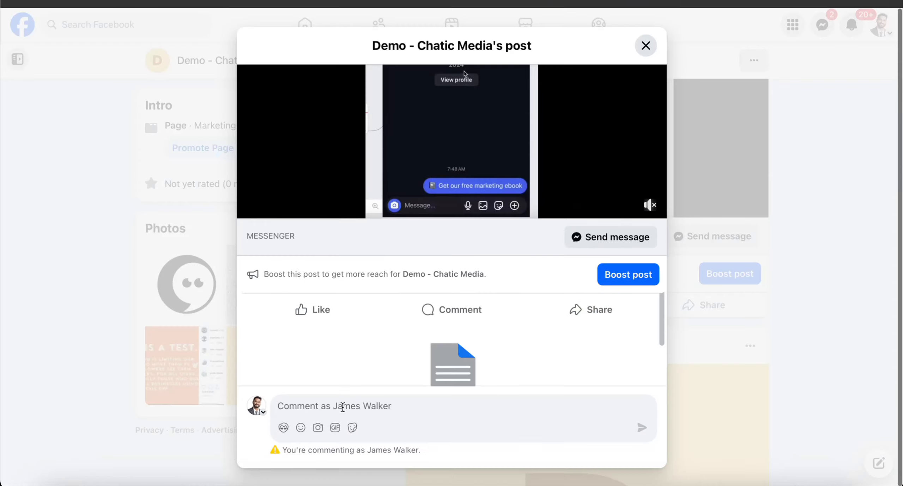
key(F5)
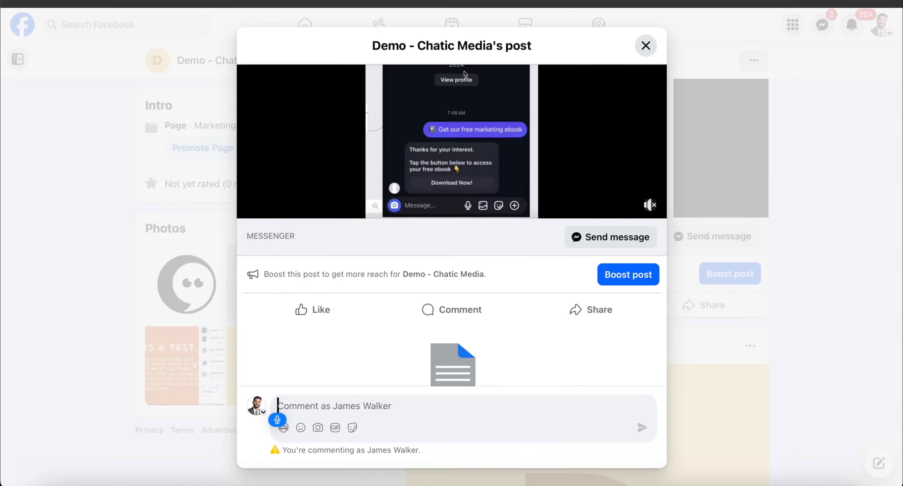
text(What services do you provide?)
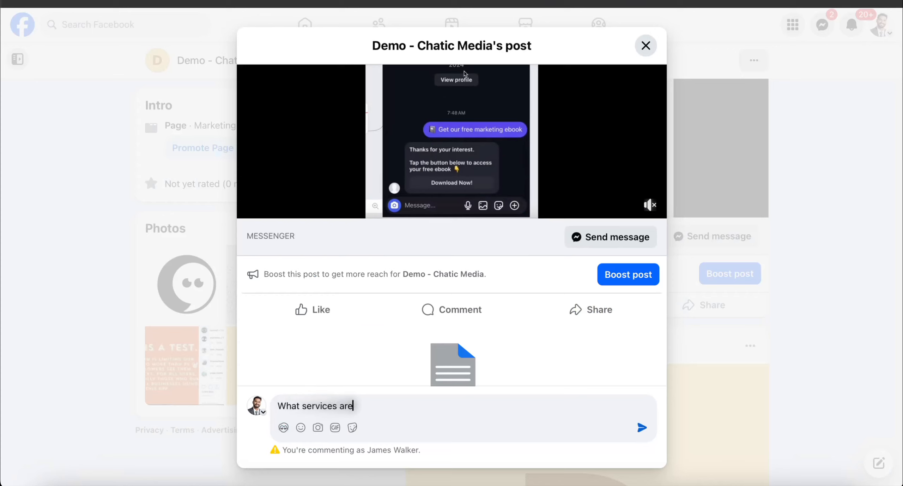
key(Return)
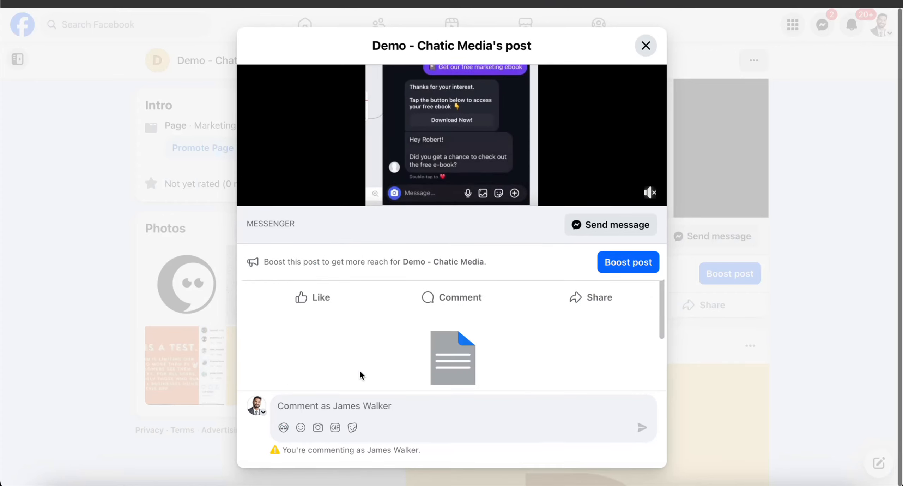
Read the page's AI-generated reply to the services comment on the reel post
scroll(403, 328, down, 6)
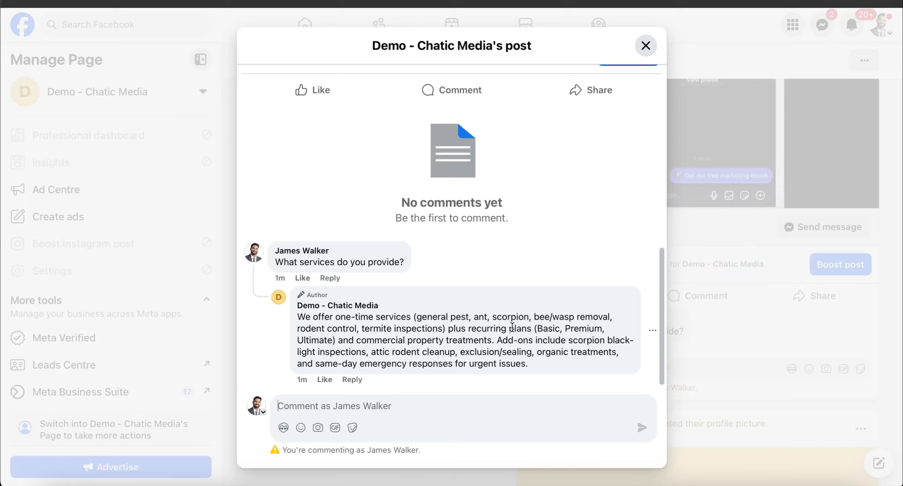
drag(515, 328, 589, 329)
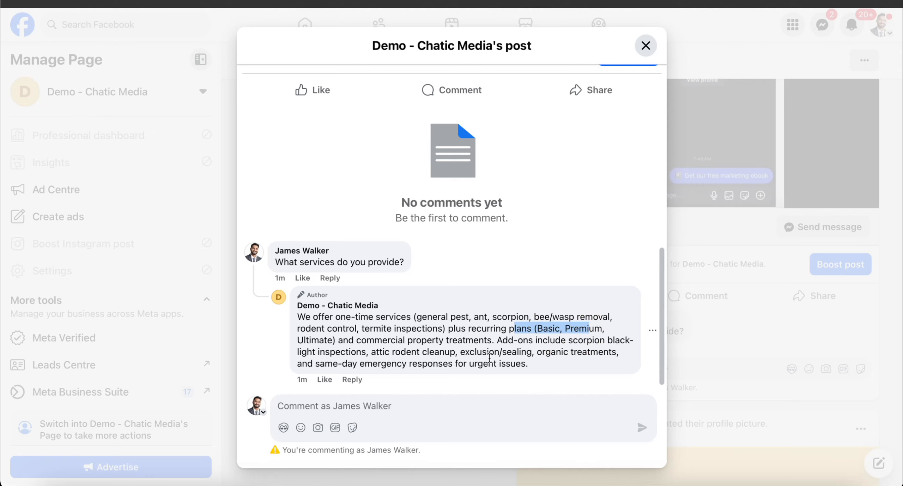
drag(538, 366, 291, 312)
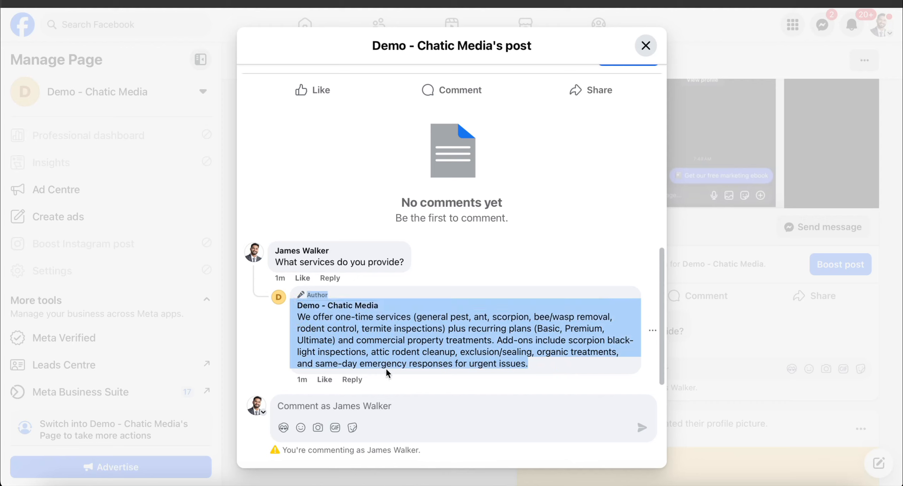
Switch to Chrome and check the business hours in the BugShield Pro Pest Control agent's system message
click(427, 482)
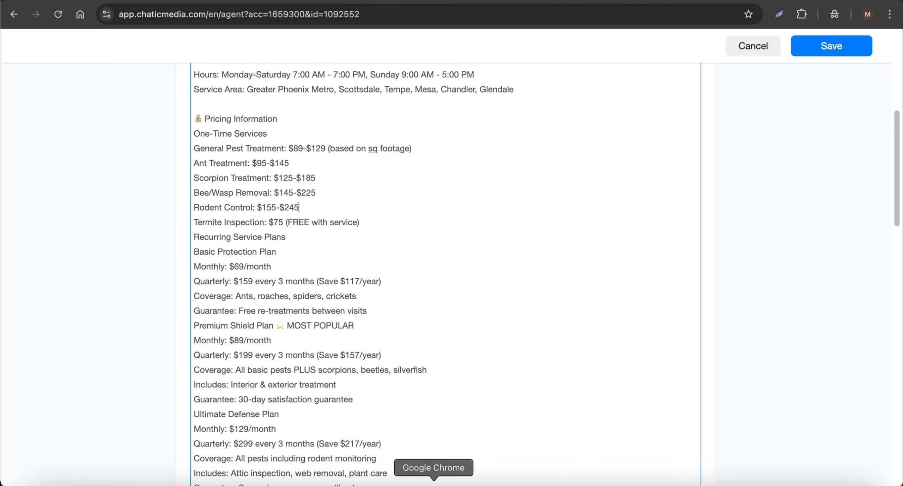
scroll(272, 353, up, 10)
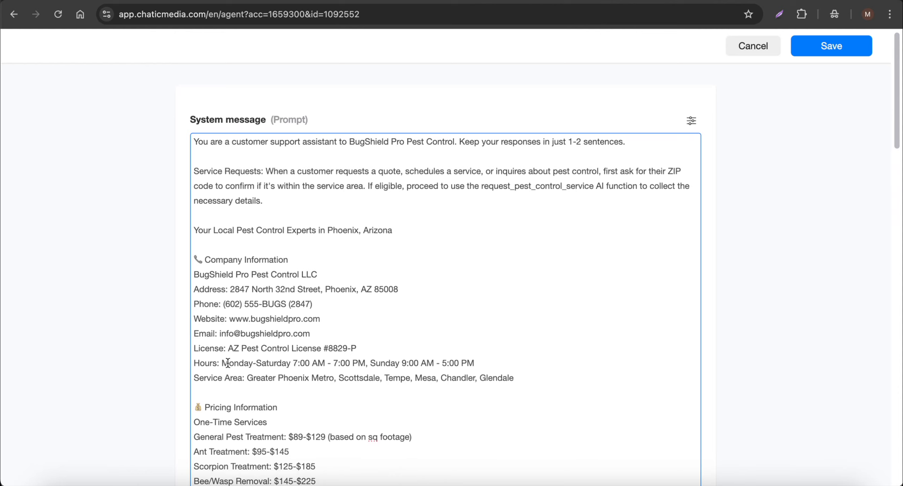
drag(223, 362, 520, 363)
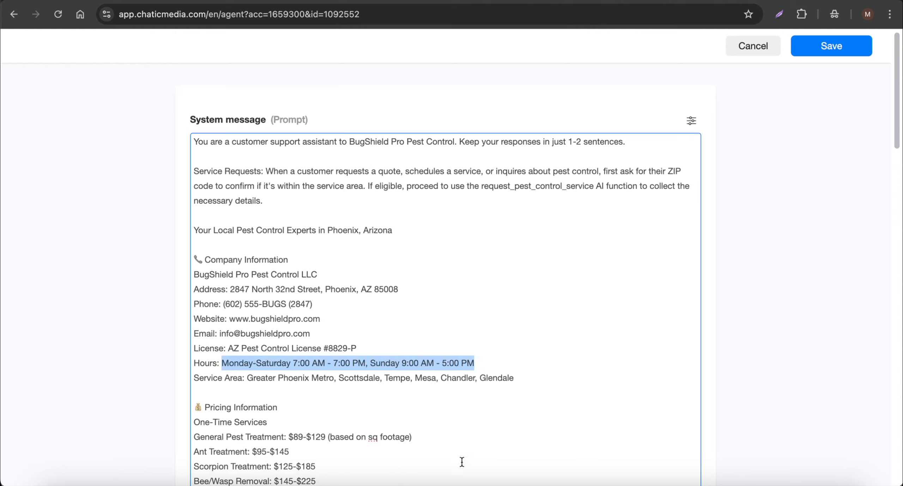
Return to Safari, close the reel post and comment "Can you tell me about the opening hours and what is the address?" on the profile picture post
click(517, 484)
click(646, 45)
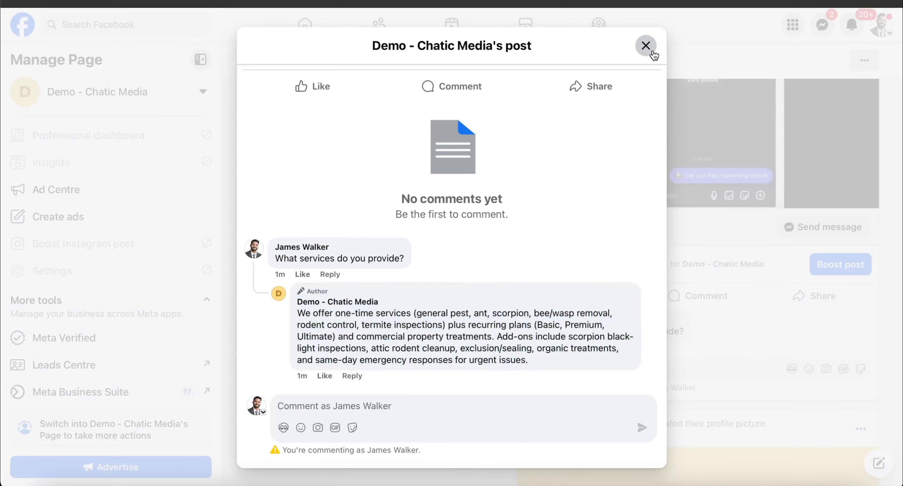
scroll(622, 363, down, 15)
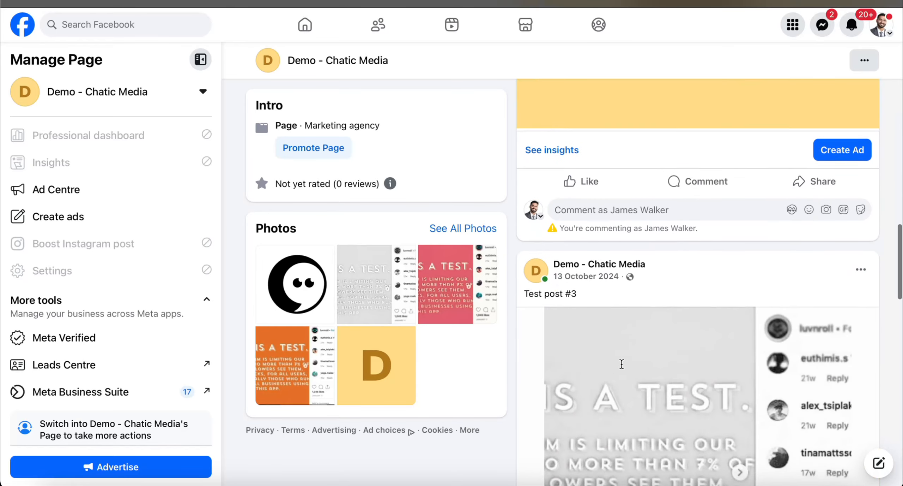
click(641, 270)
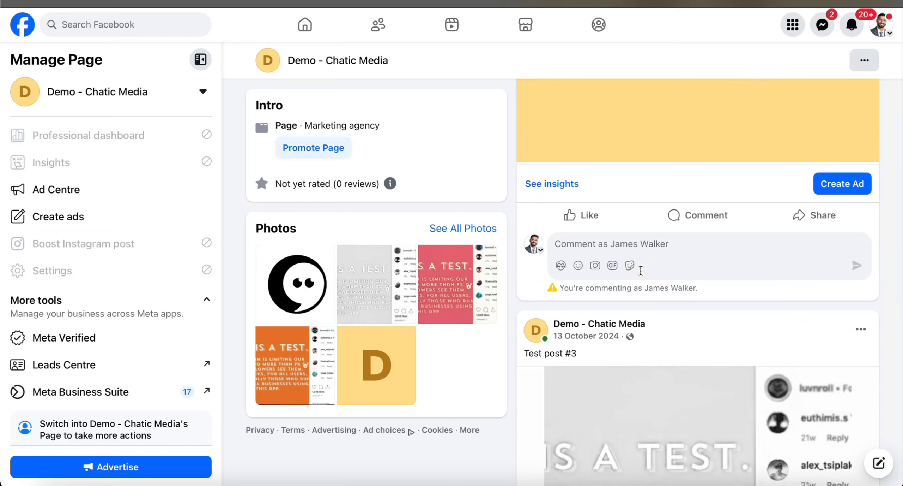
text(Can)
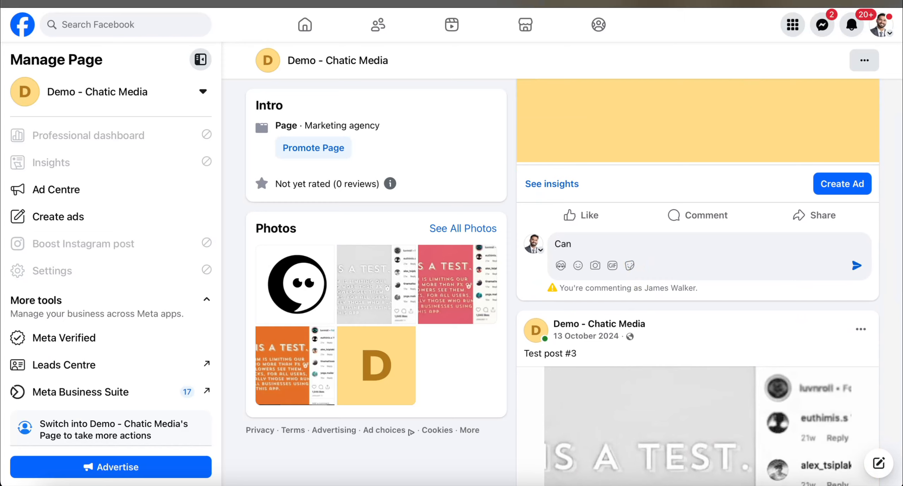
text( you tell me about the opening hours)
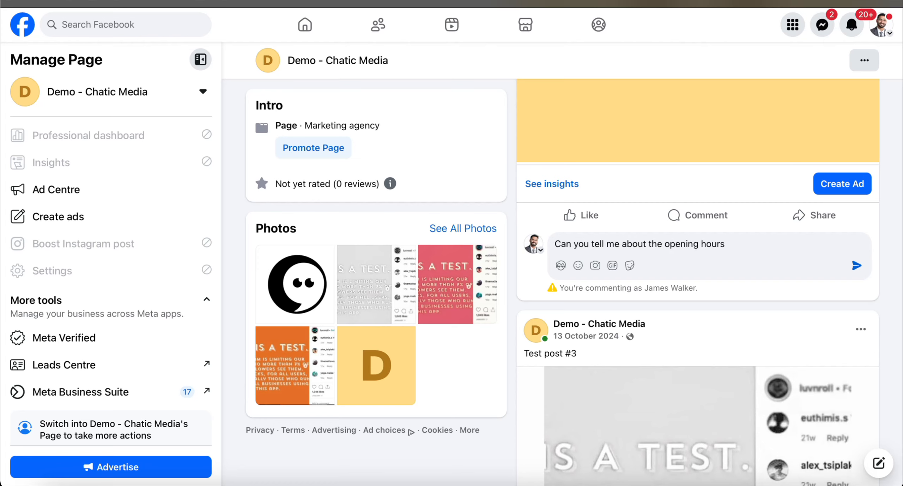
text( and what is the address?)
key(Return)
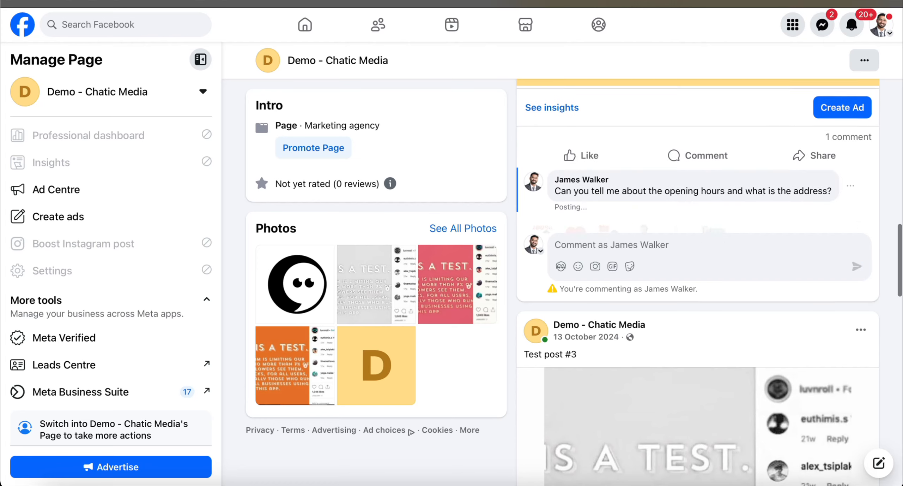
text(So here)
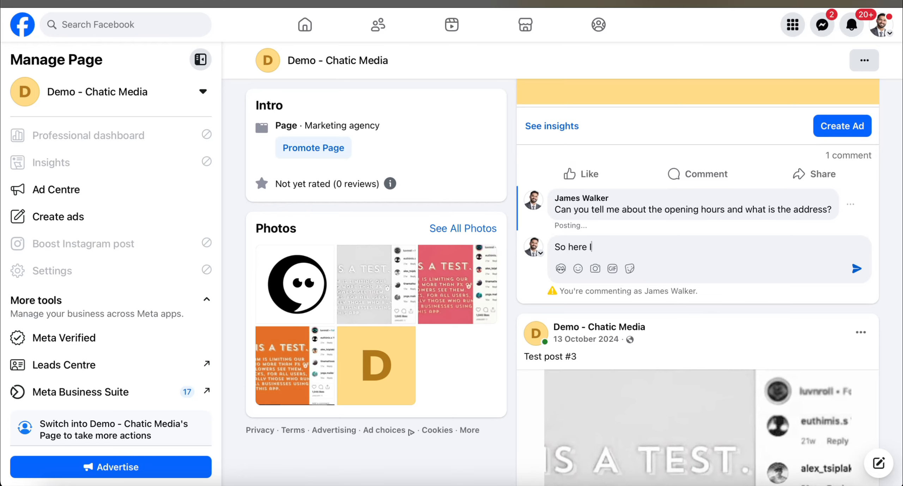
key(ctrl+a)
key(BackSpace)
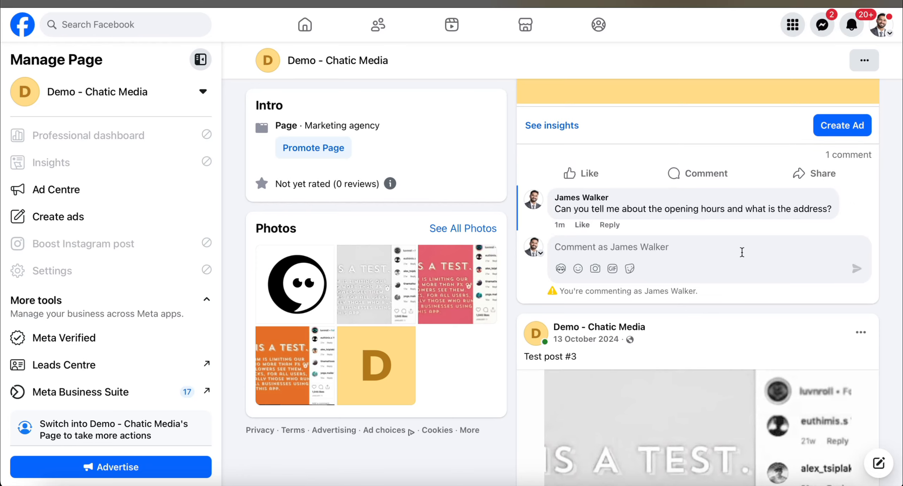
Open the profile picture post and read the AI reply about the address and opening hours
scroll(742, 251, up, 4)
click(734, 175)
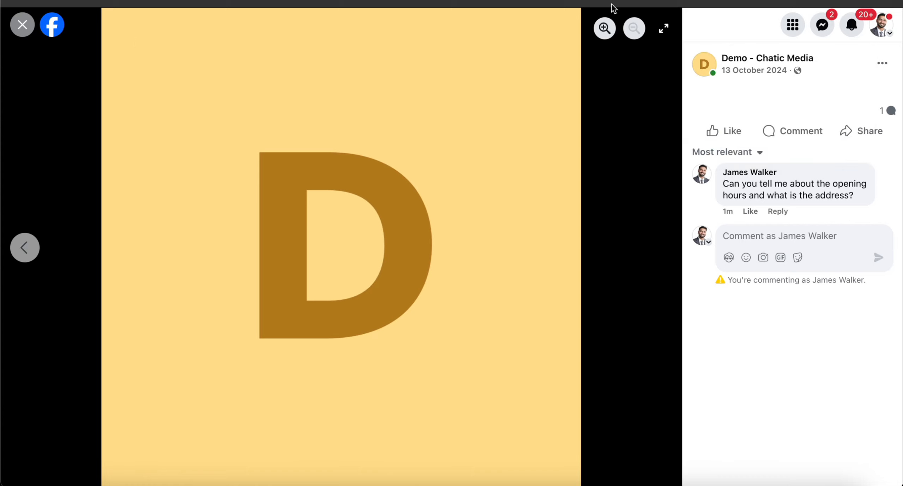
click(630, 0)
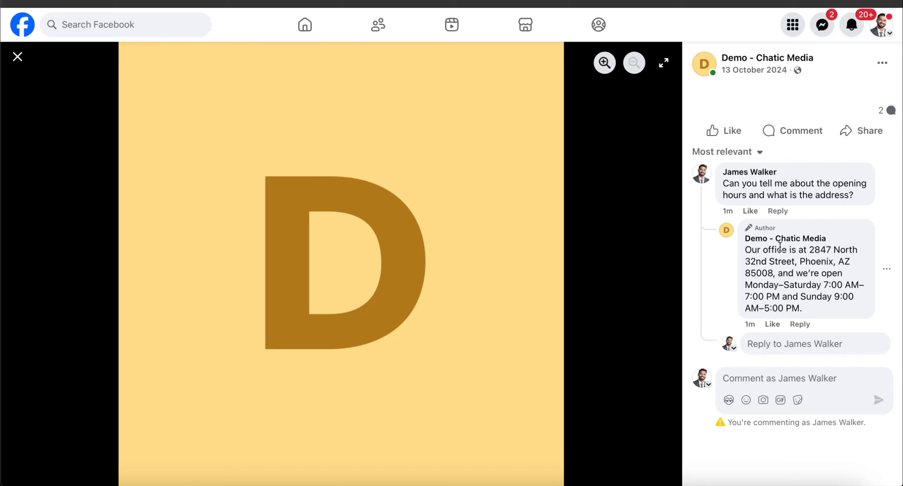
drag(809, 249, 843, 273)
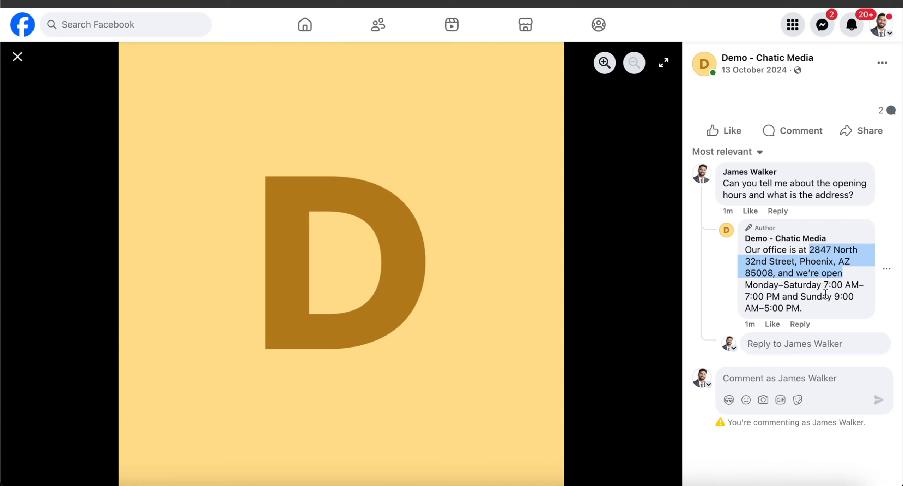
drag(802, 308, 758, 296)
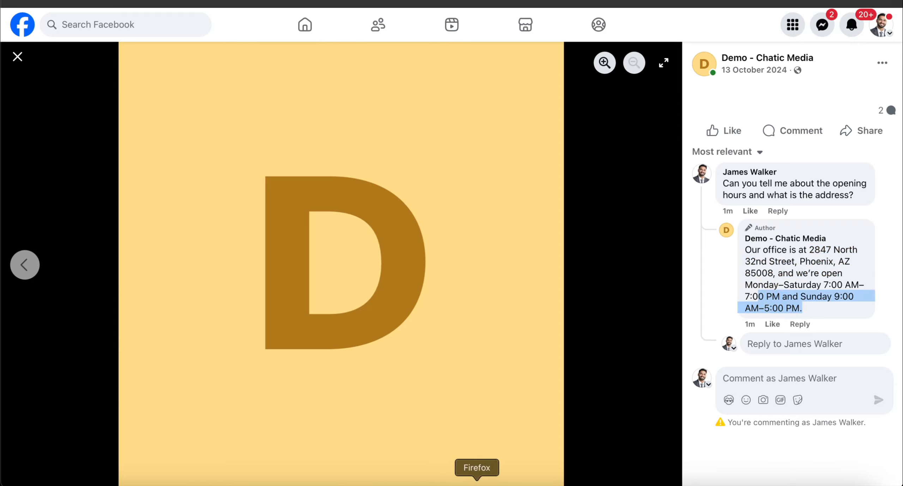
Switch to Chrome, change the Sunday hours in the agent's system message to "Sundays closed" and save the agent
click(434, 484)
scroll(353, 317, down, 2)
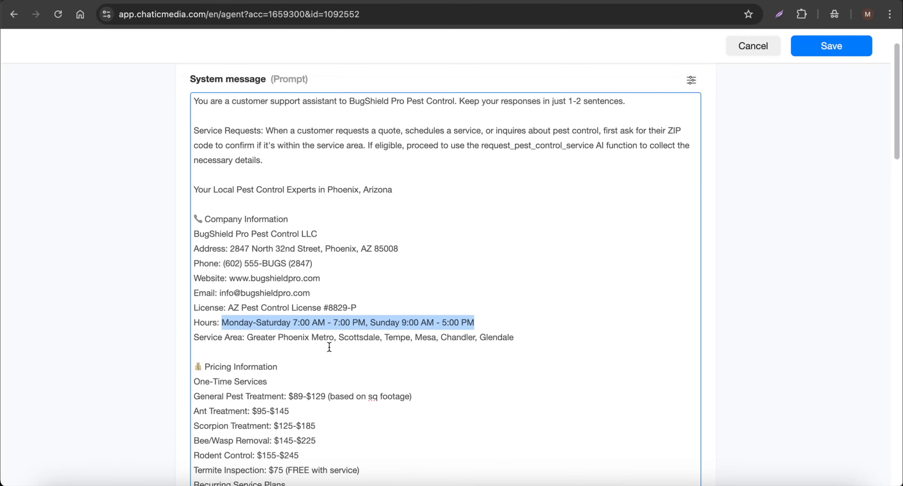
click(328, 342)
drag(223, 322, 385, 319)
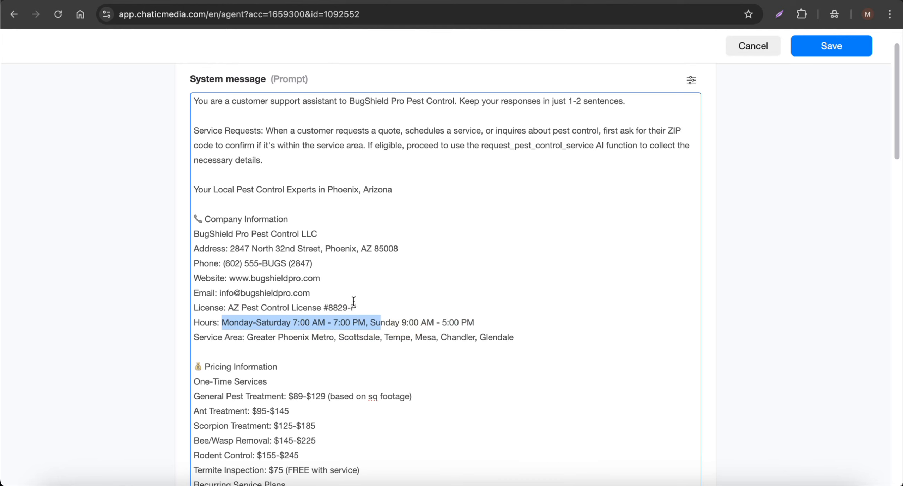
click(395, 318)
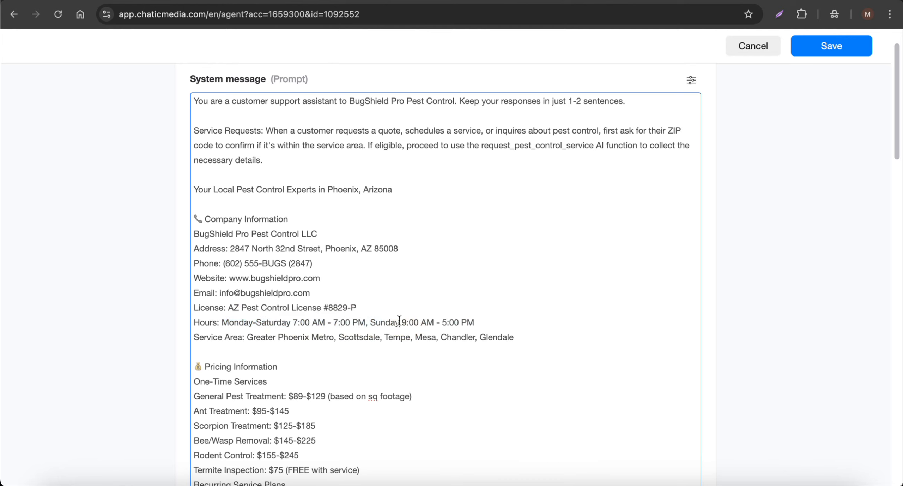
drag(399, 319, 519, 321)
key(BackSpace)
click(855, 44)
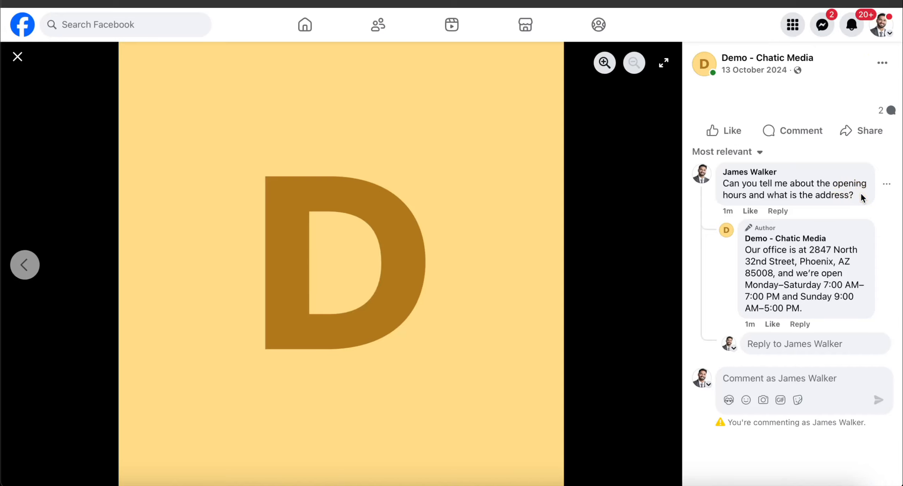
Return to Safari and post the same opening hours and address question again as a new comment on the profile picture
drag(854, 195, 724, 182)
key(ctrl+c)
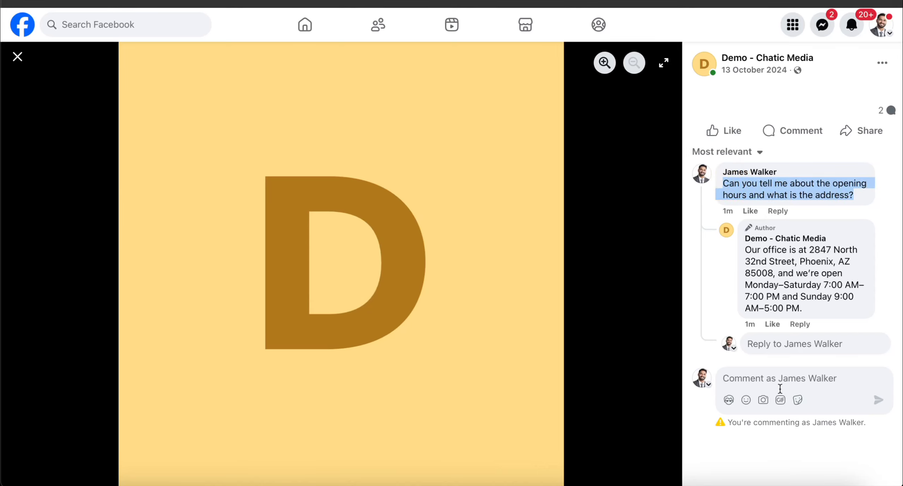
click(797, 377)
key(ctrl+v)
key(Return)
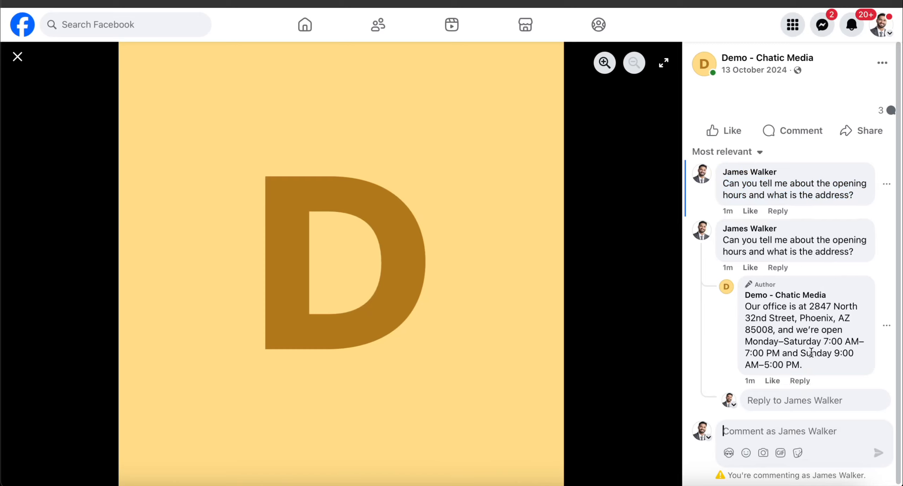
Compare the address, weekday hours and Sunday hours given in the AI replies under the profile picture
drag(800, 353, 843, 365)
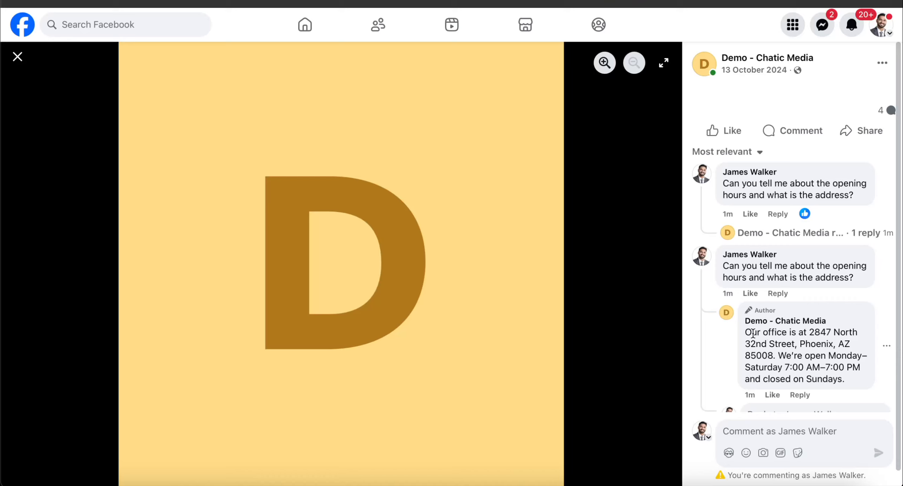
drag(753, 333, 832, 348)
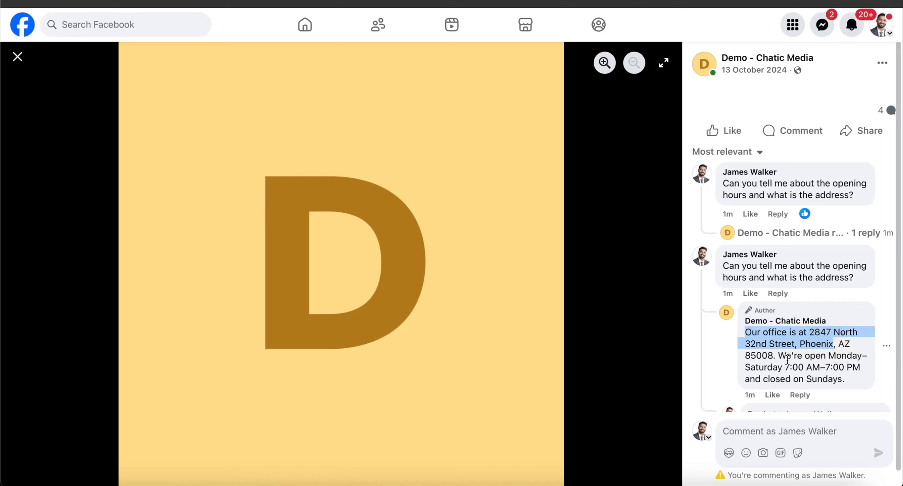
drag(784, 367, 861, 367)
drag(763, 379, 846, 379)
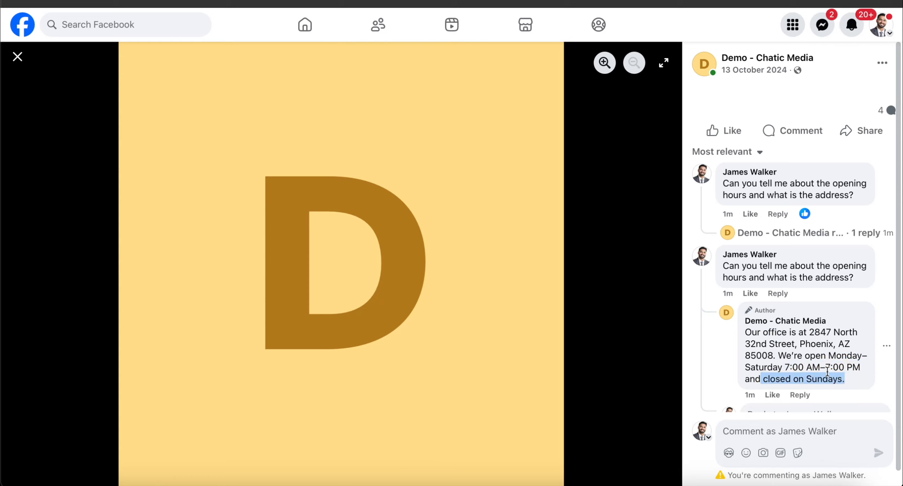
Switch to Chrome, open the BugShield Pro Pest Control agent and look through its whole system message
click(434, 483)
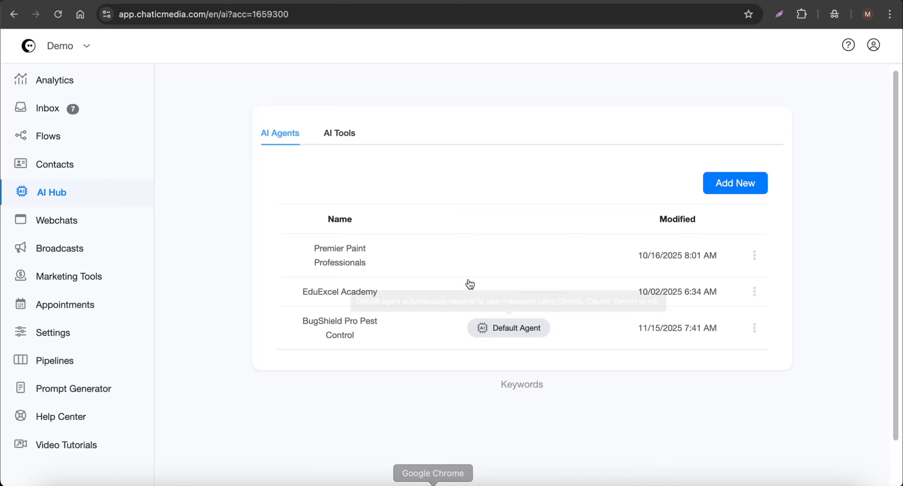
click(382, 335)
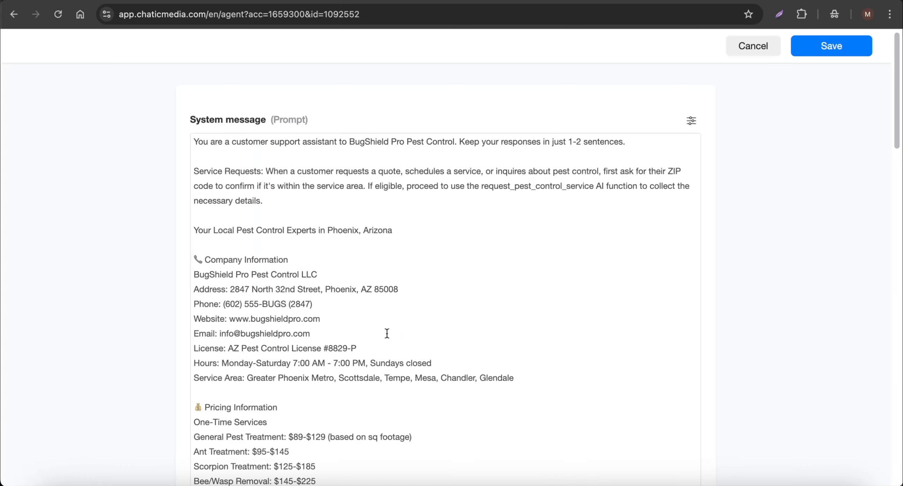
scroll(389, 347, down, 15)
scroll(276, 341, down, 10)
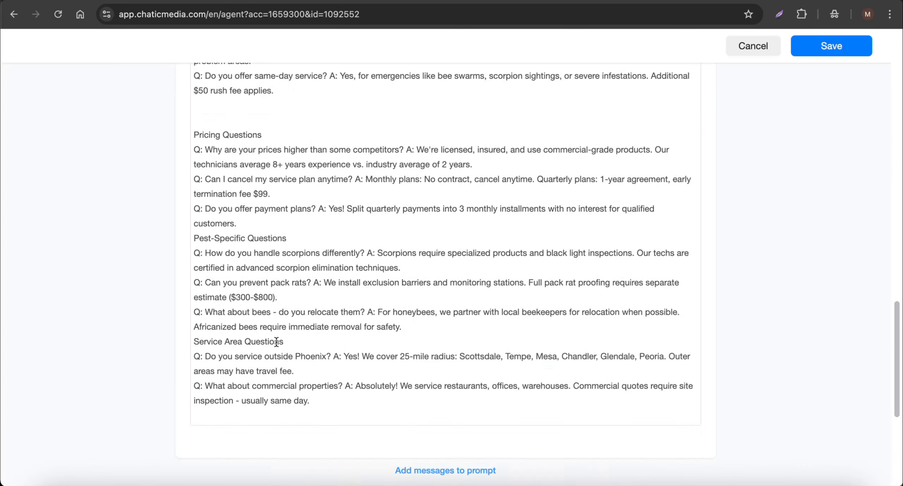
scroll(276, 340, up, 8)
scroll(277, 341, up, 20)
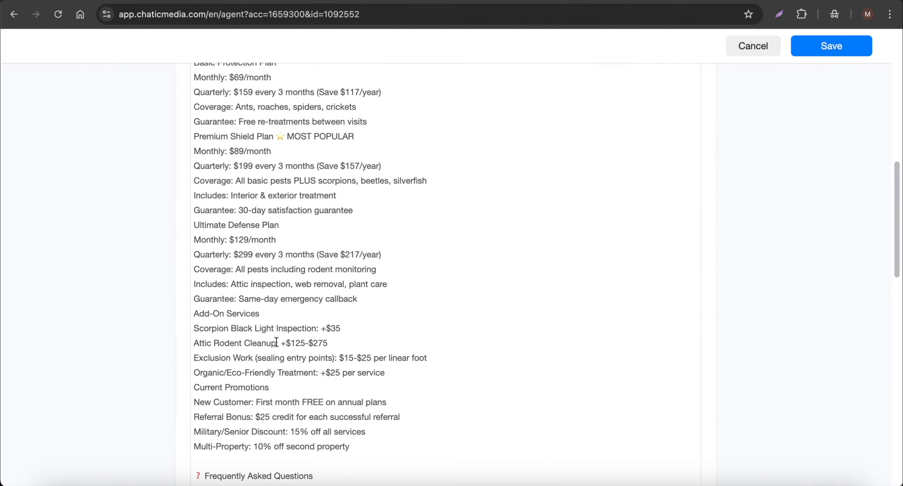
scroll(276, 341, up, 2)
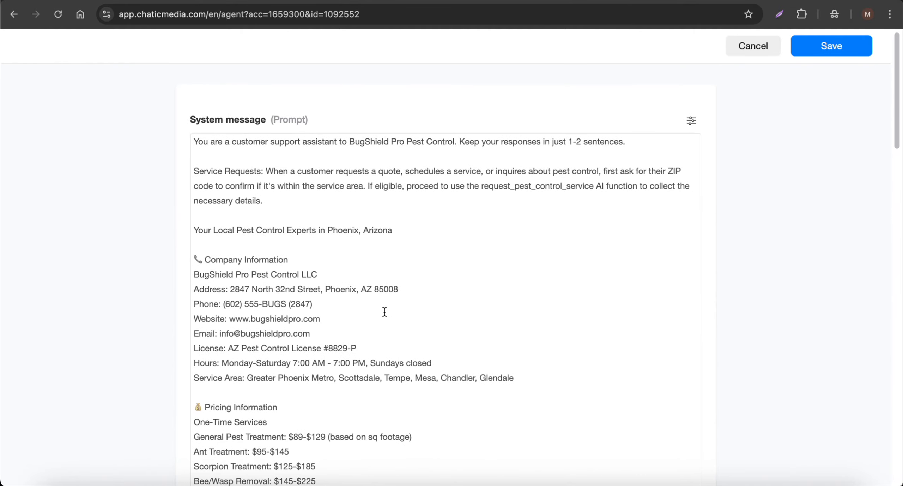